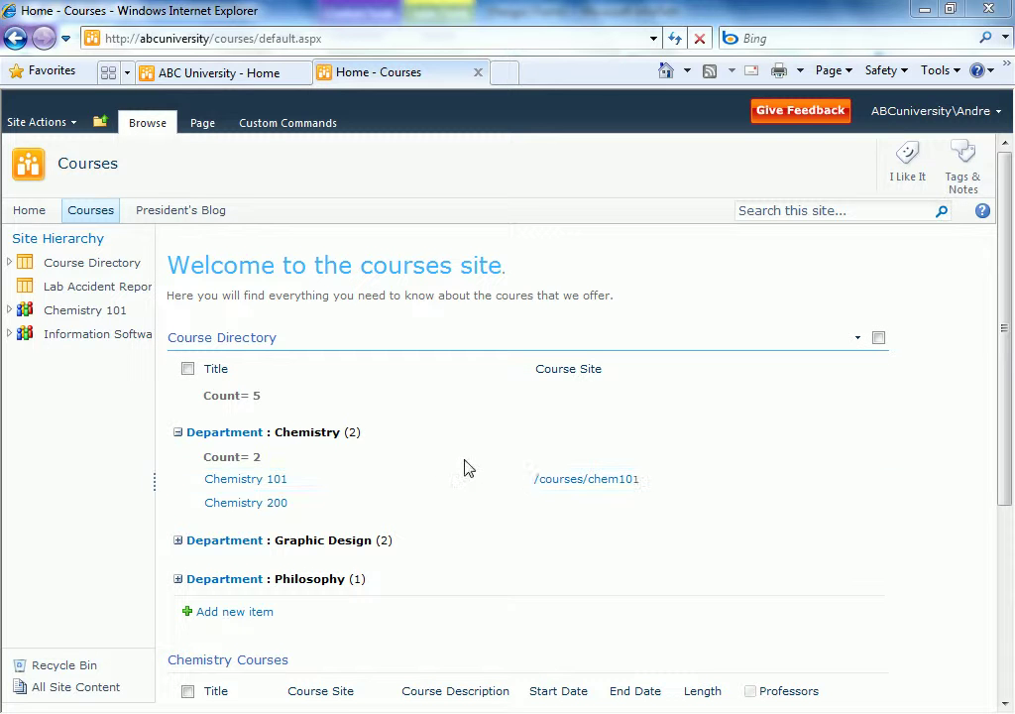
- Create an empty custom list named Rooms on the courses site via Site Actions > More Options
{"action": "left_click", "coordinate": [73, 127]}
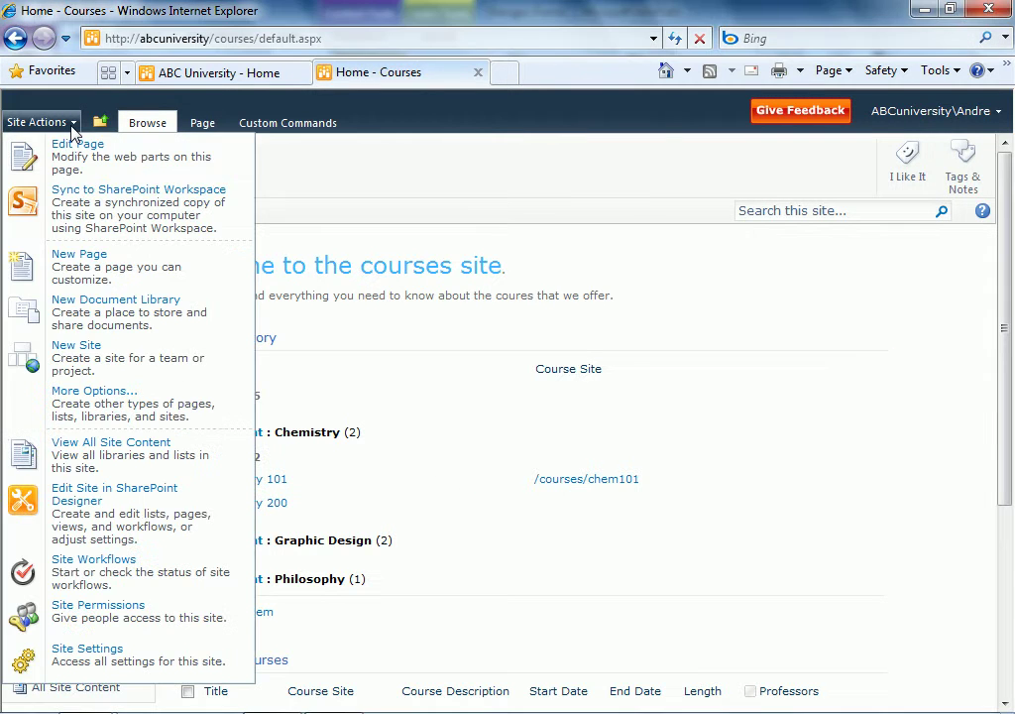
{"action": "left_click", "coordinate": [115, 396]}
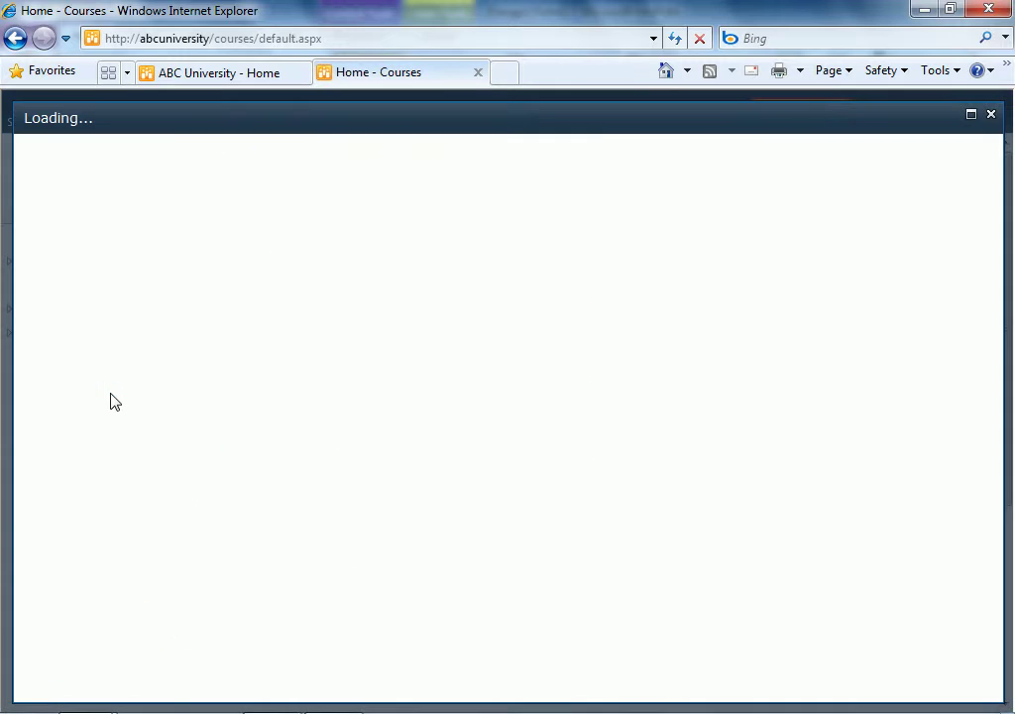
{"action": "left_click", "coordinate": [69, 293]}
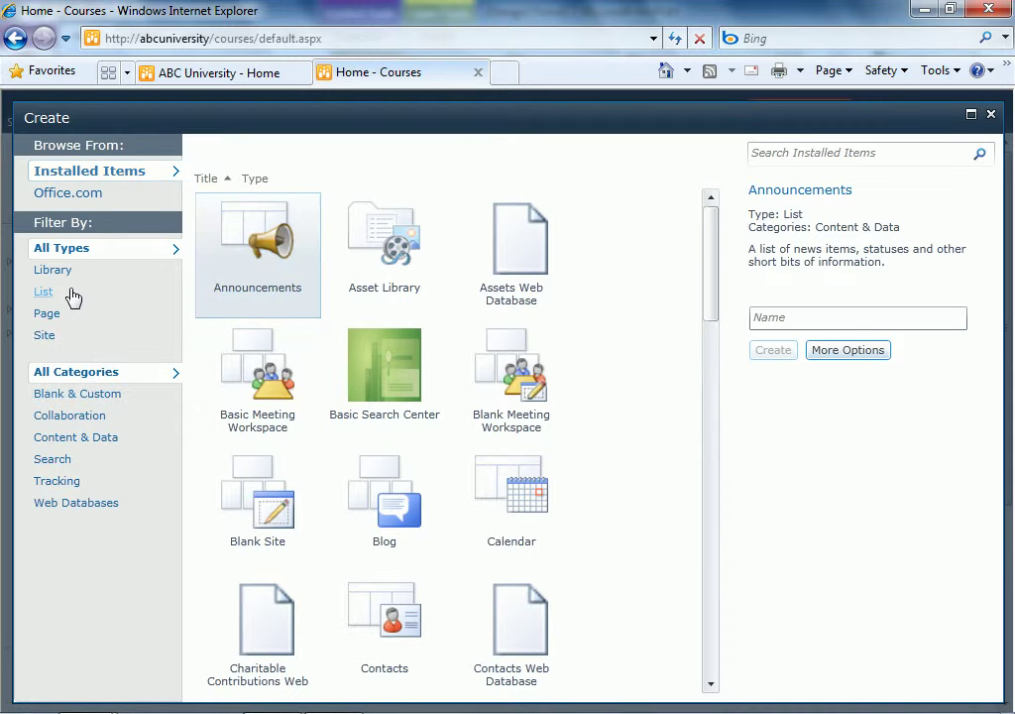
{"action": "left_click", "coordinate": [238, 368]}
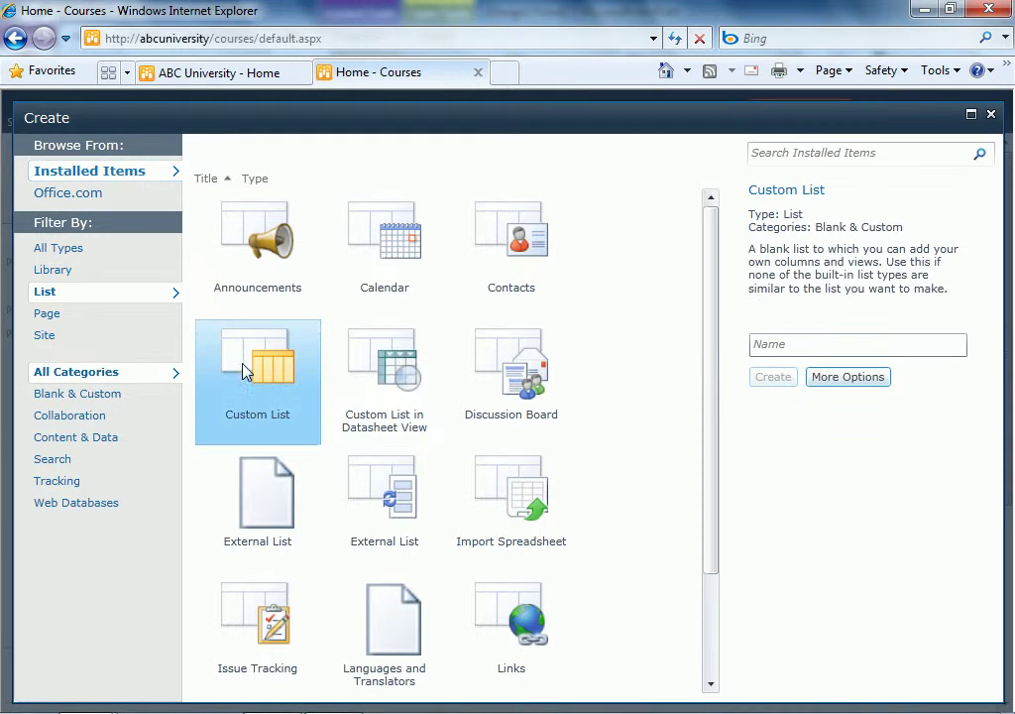
{"action": "left_click", "coordinate": [768, 345]}
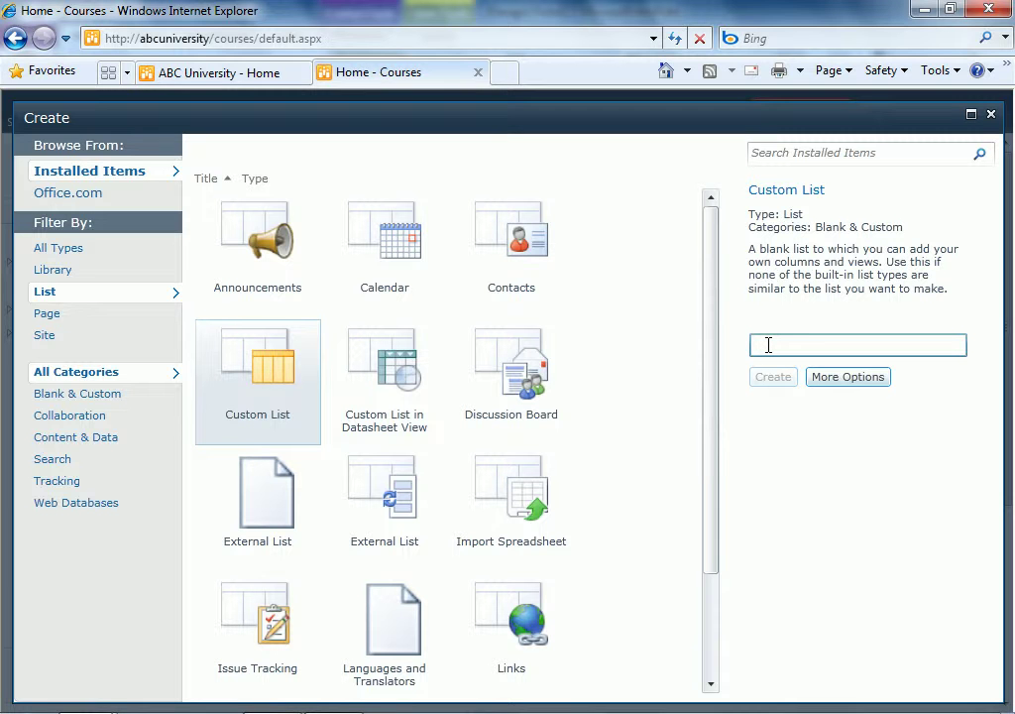
{"action": "type", "text": "Rooms"}
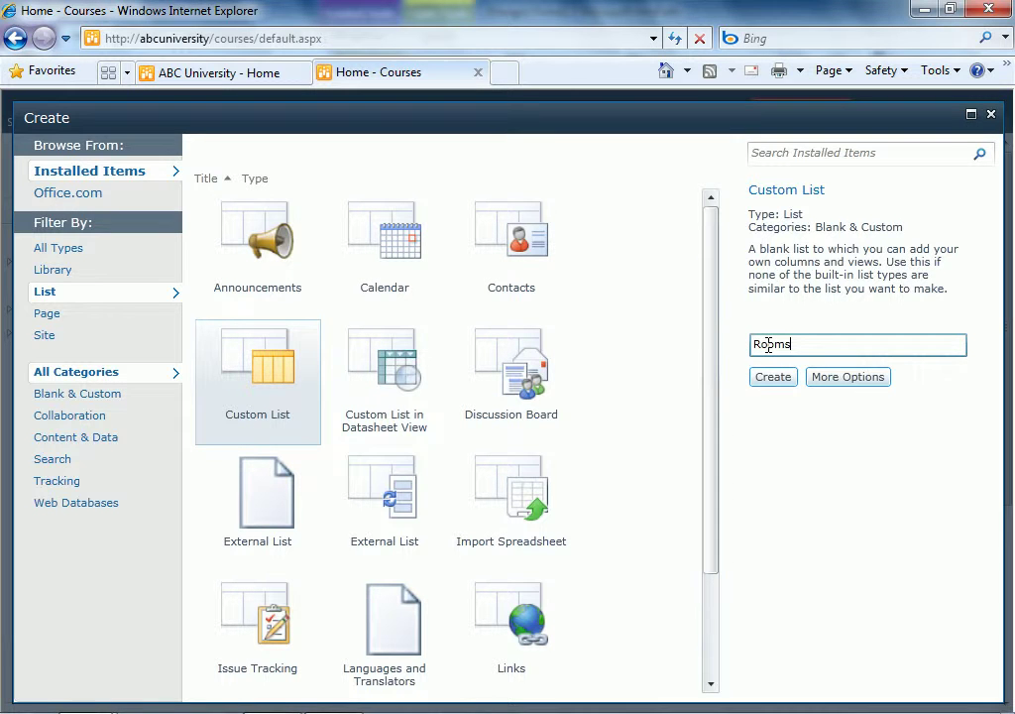
{"action": "left_click", "coordinate": [774, 379]}
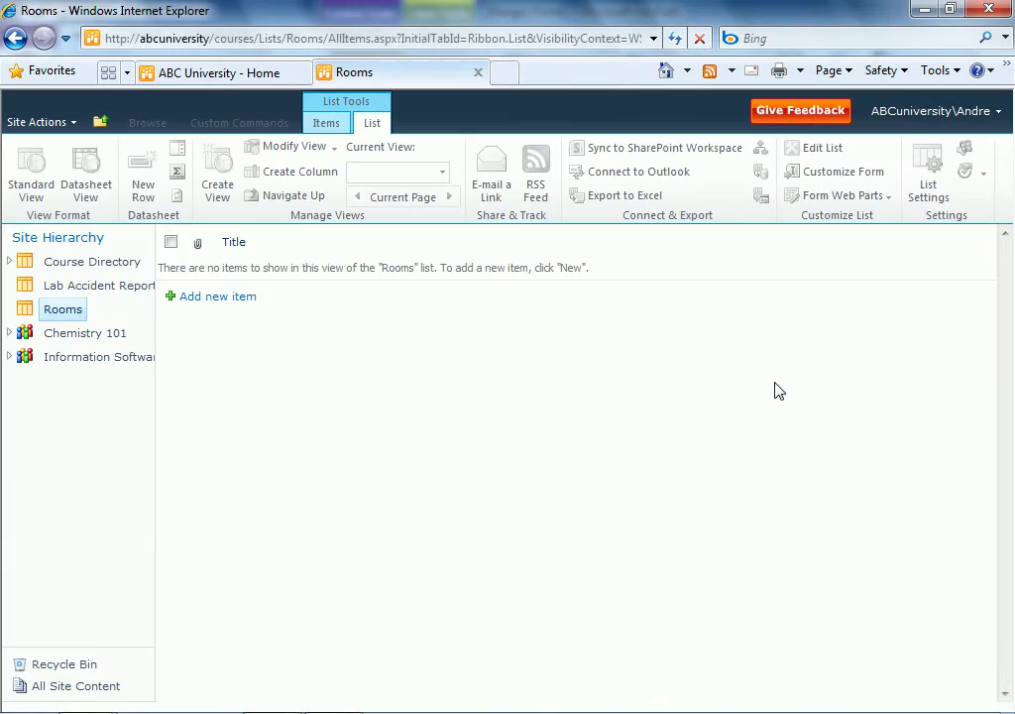
- Enter Beckman 126, Parsons 220 and Bechtel 320 in Datasheet View, then return to Standard View
{"action": "left_click", "coordinate": [98, 190]}
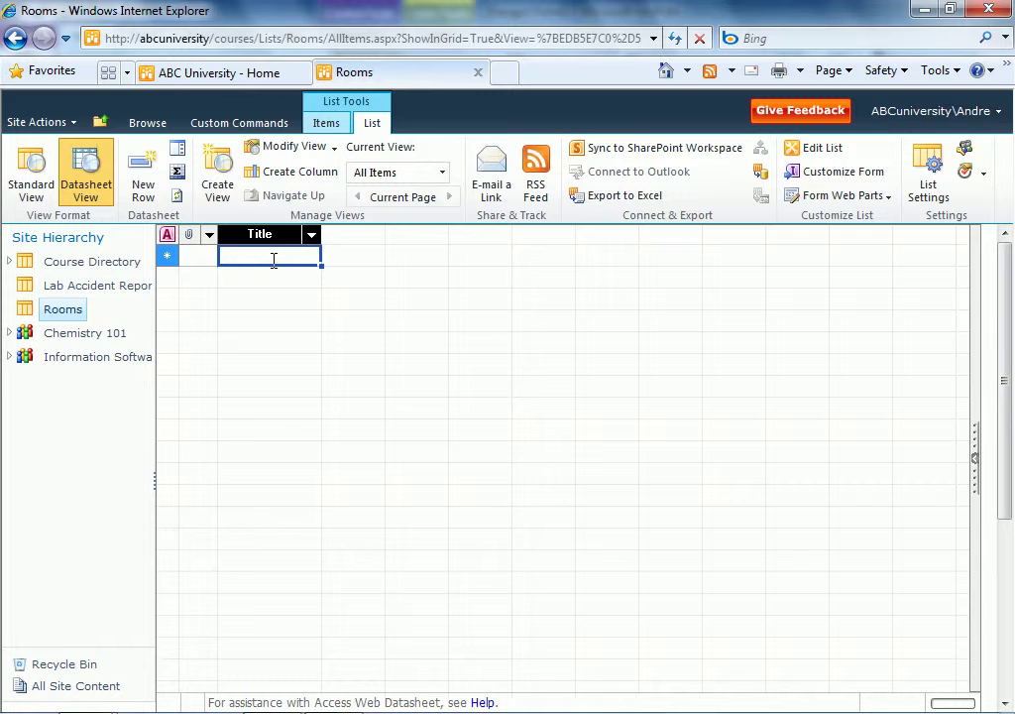
{"action": "type", "text": "Beckman 126"}
{"action": "key", "text": "Return"}
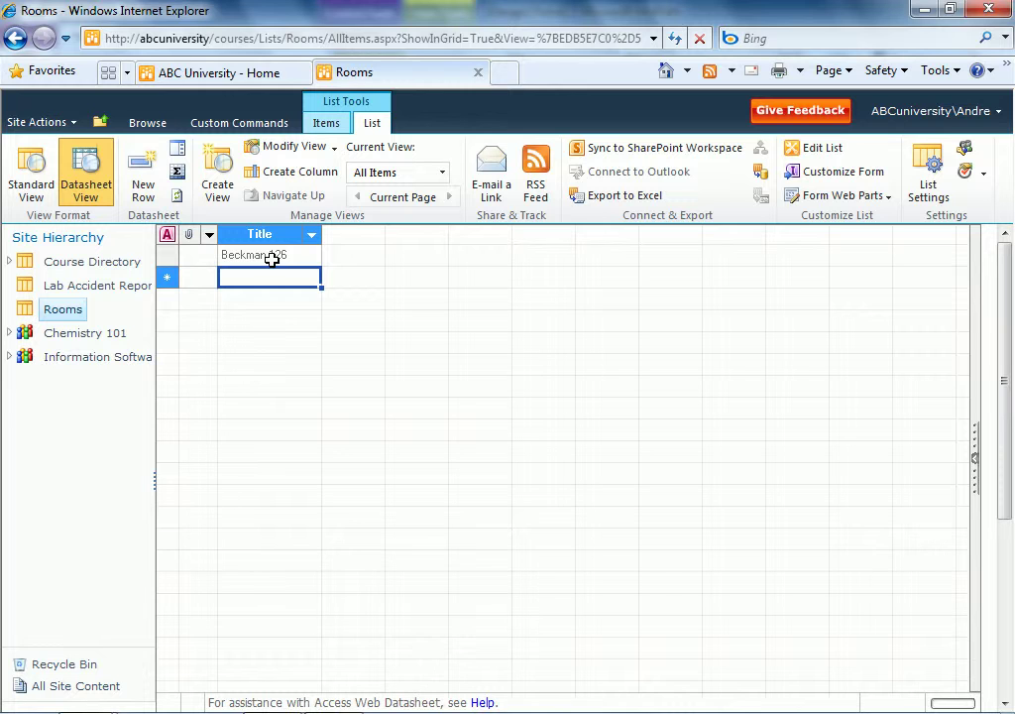
{"action": "type", "text": "Parsons 220"}
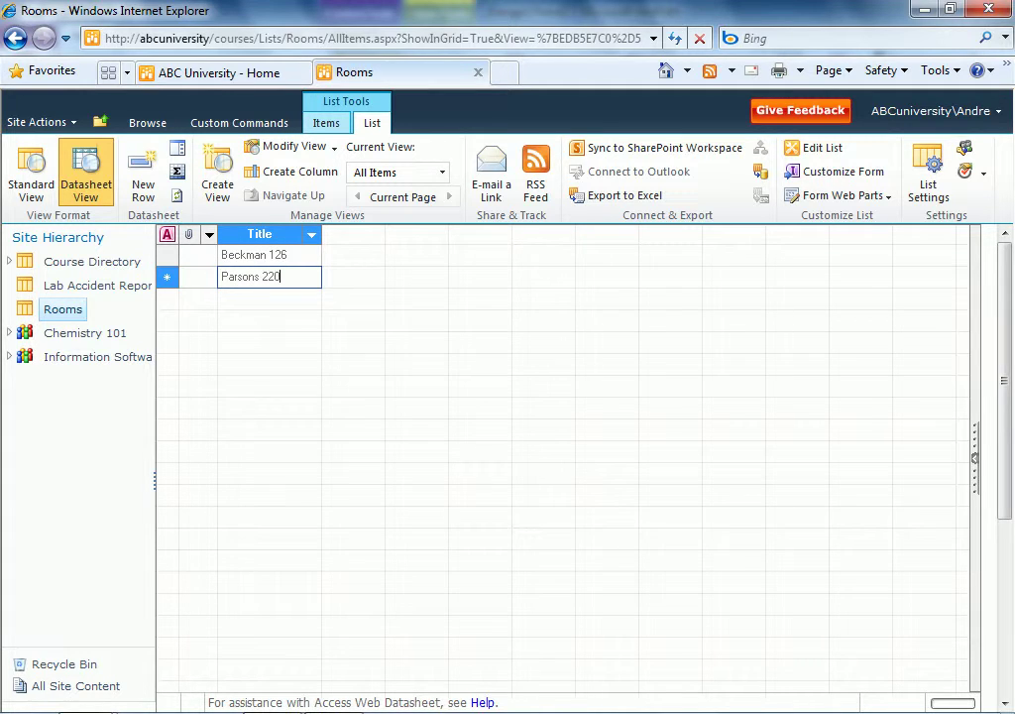
{"action": "key", "text": "Return"}
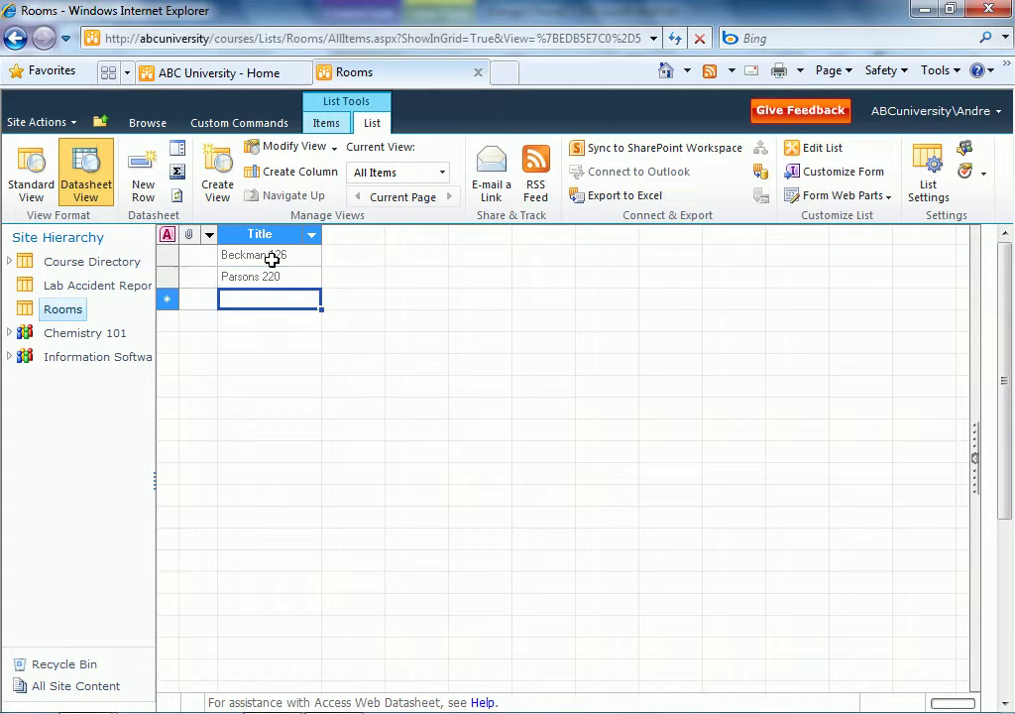
{"action": "type", "text": "B"}
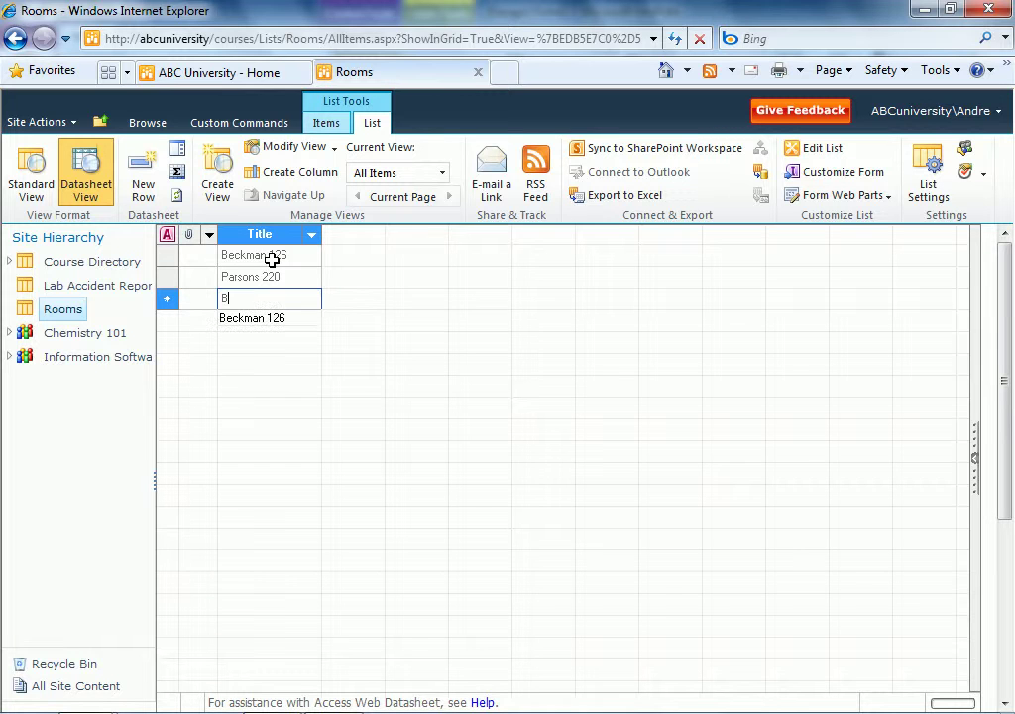
{"action": "type", "text": "echtel 320"}
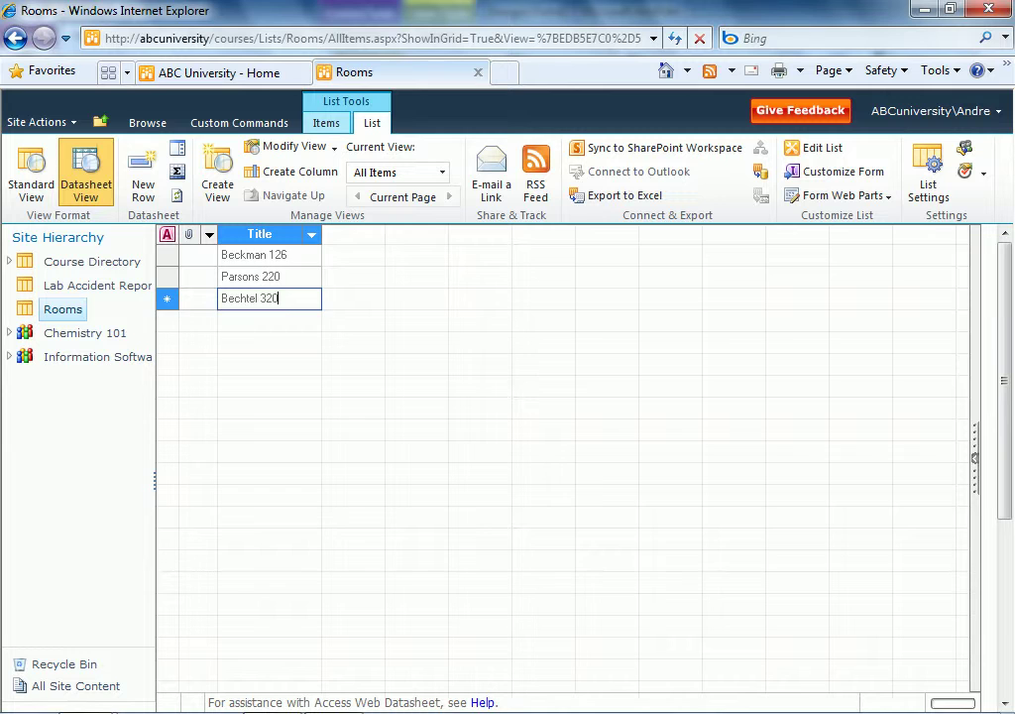
{"action": "left_click", "coordinate": [274, 257]}
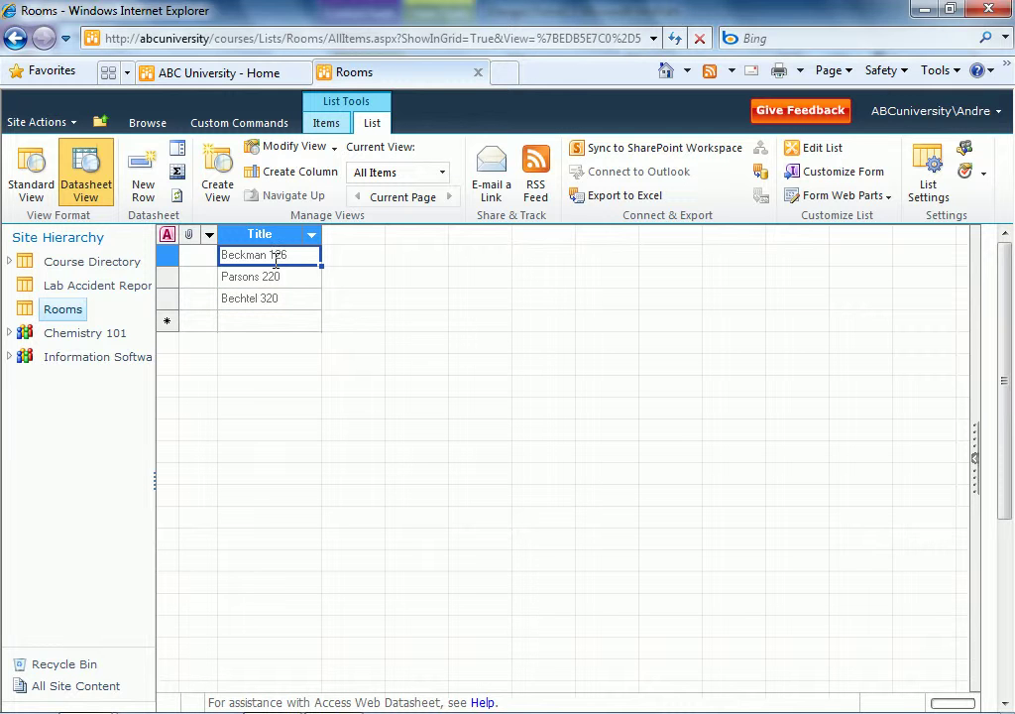
{"action": "left_click", "coordinate": [33, 191]}
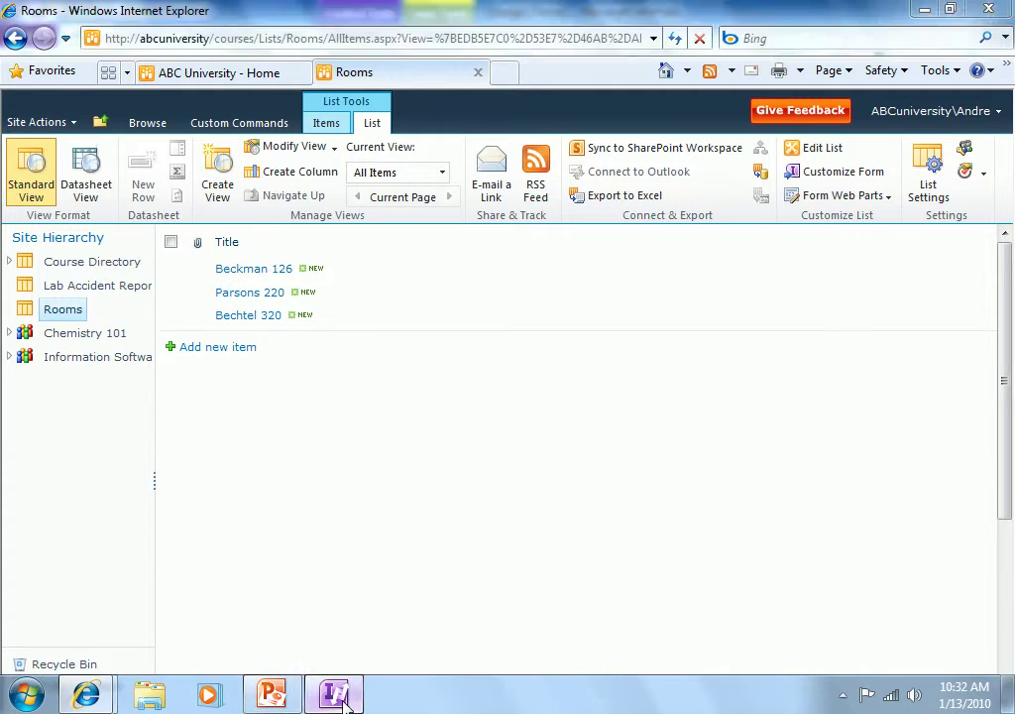
- In InfoPath, review the Location text box and field properties unchanged, then bring up Save As
{"action": "left_click", "coordinate": [336, 696]}
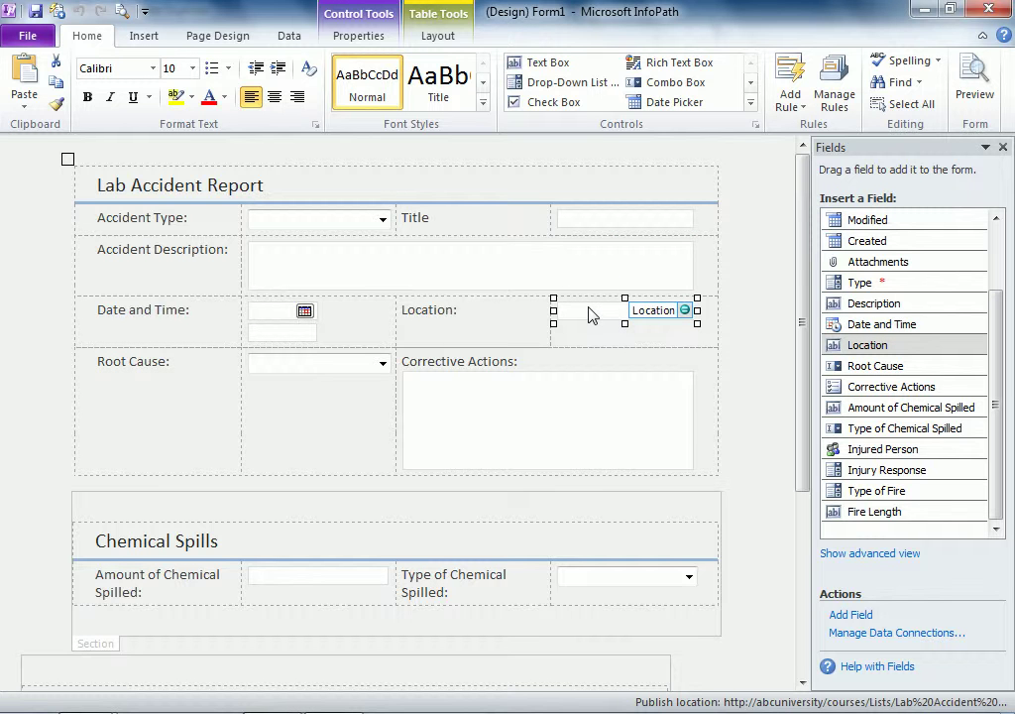
{"action": "right_click", "coordinate": [589, 315]}
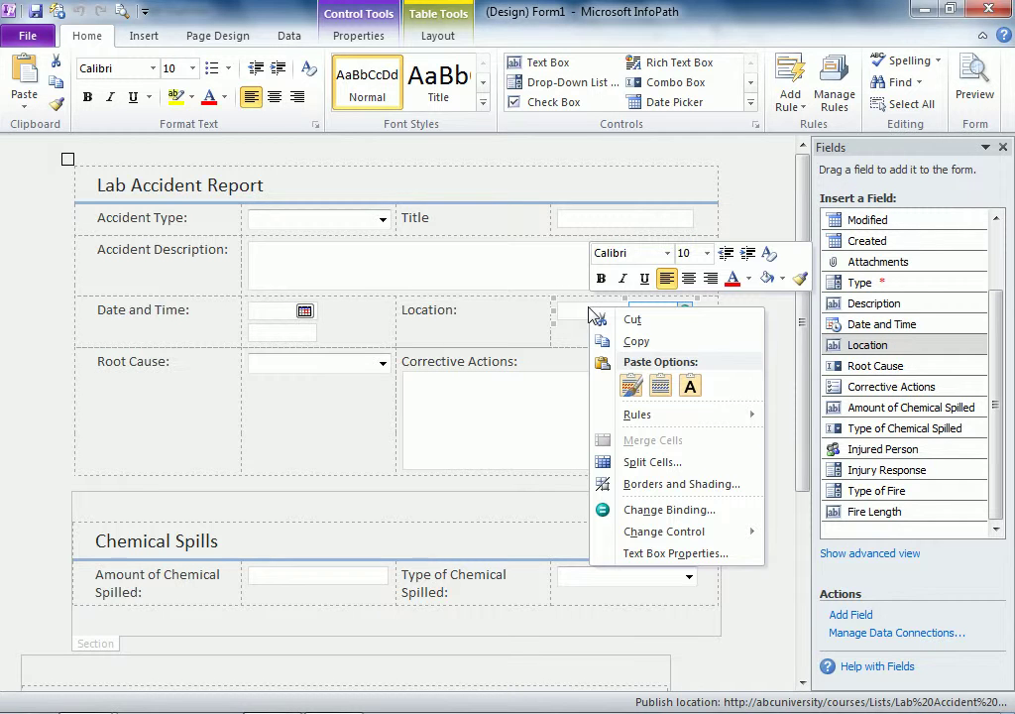
{"action": "left_click", "coordinate": [655, 554]}
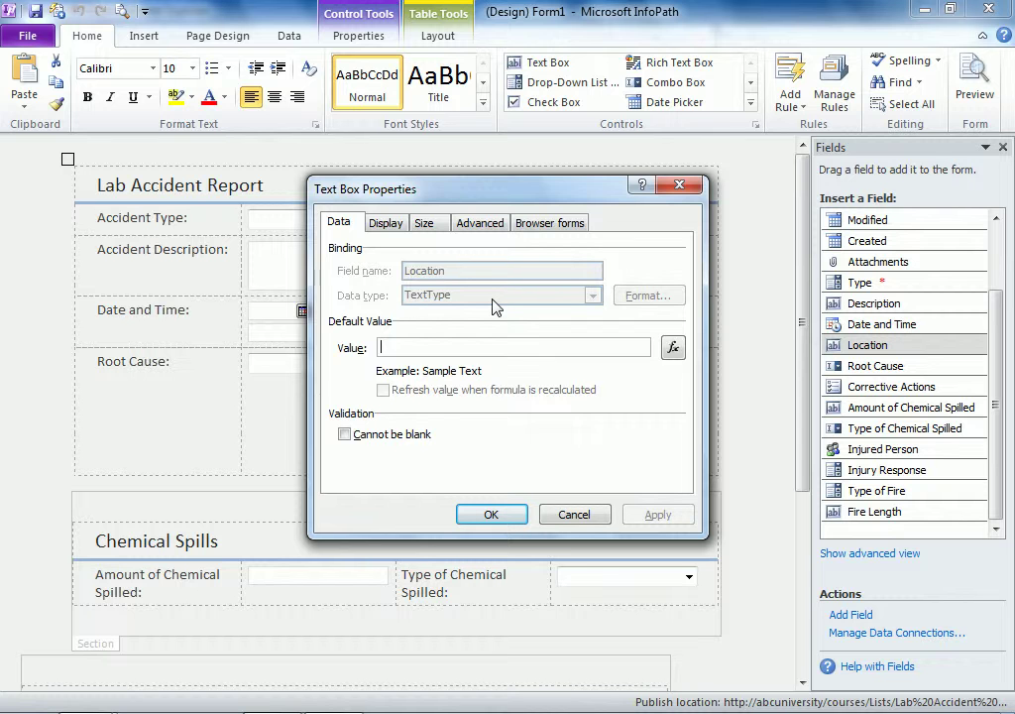
{"action": "left_click", "coordinate": [575, 515]}
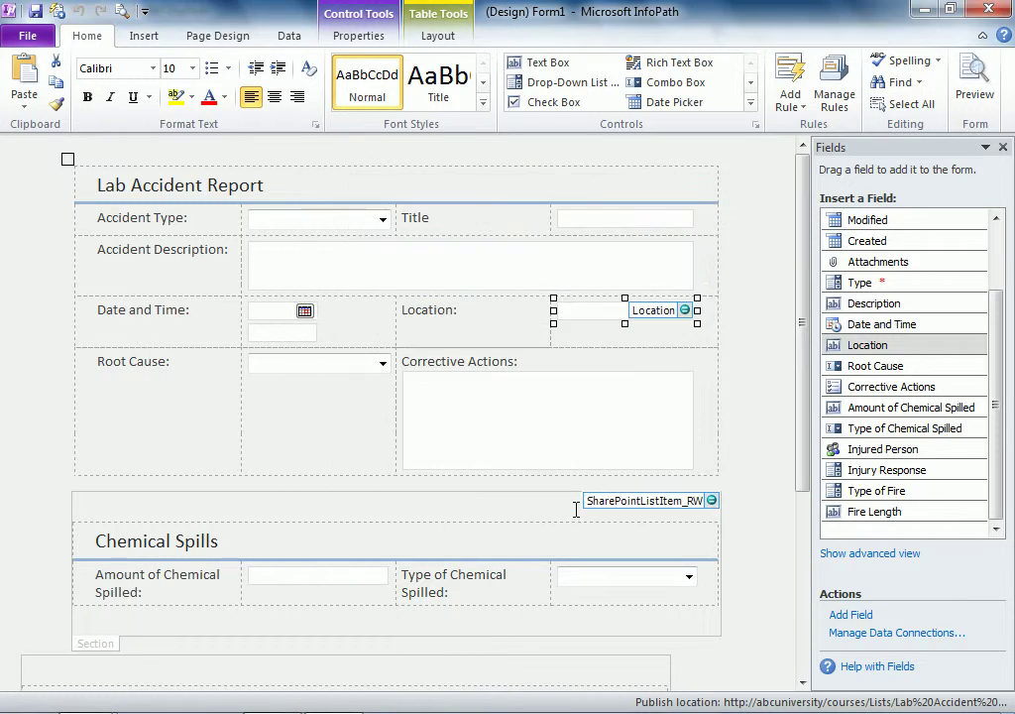
{"action": "right_click", "coordinate": [876, 349]}
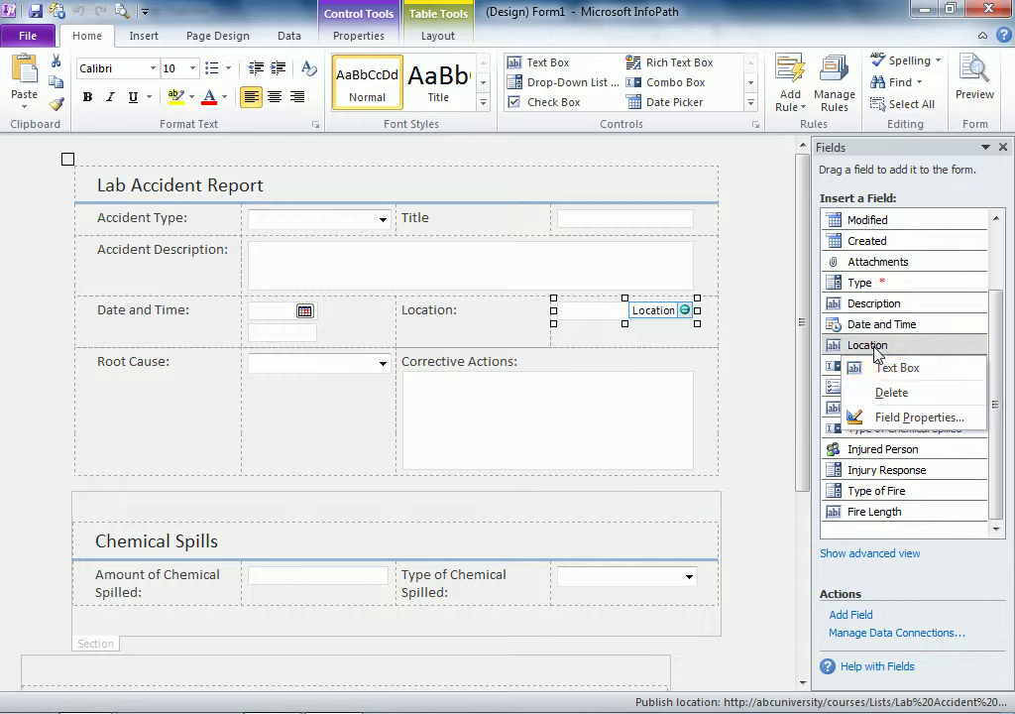
{"action": "left_click", "coordinate": [871, 417]}
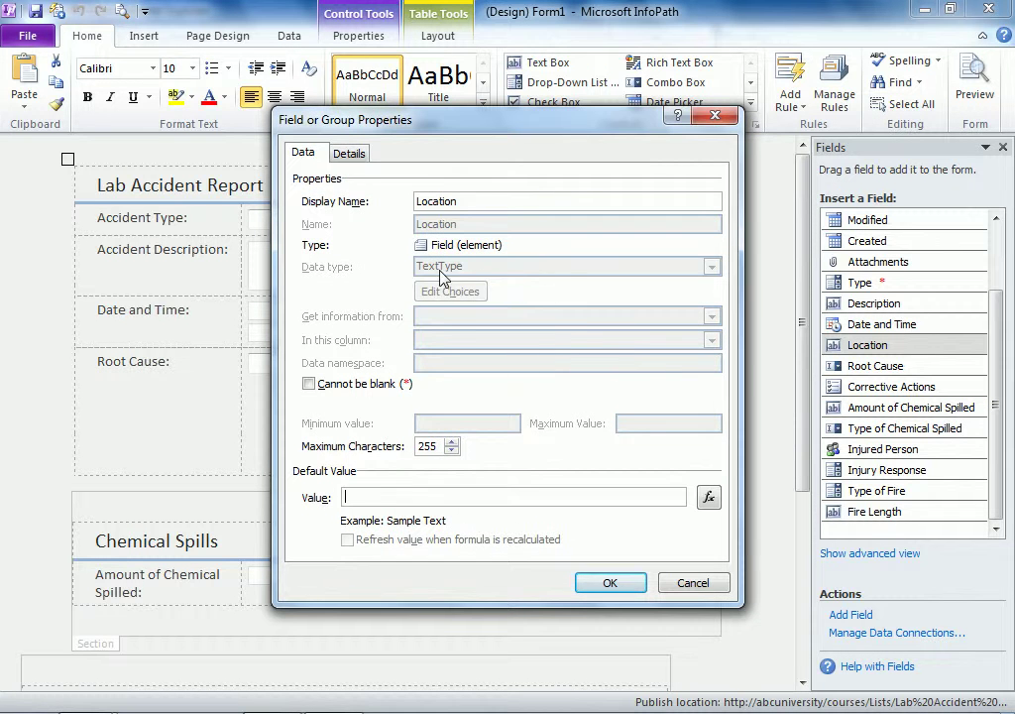
{"action": "left_click", "coordinate": [688, 583]}
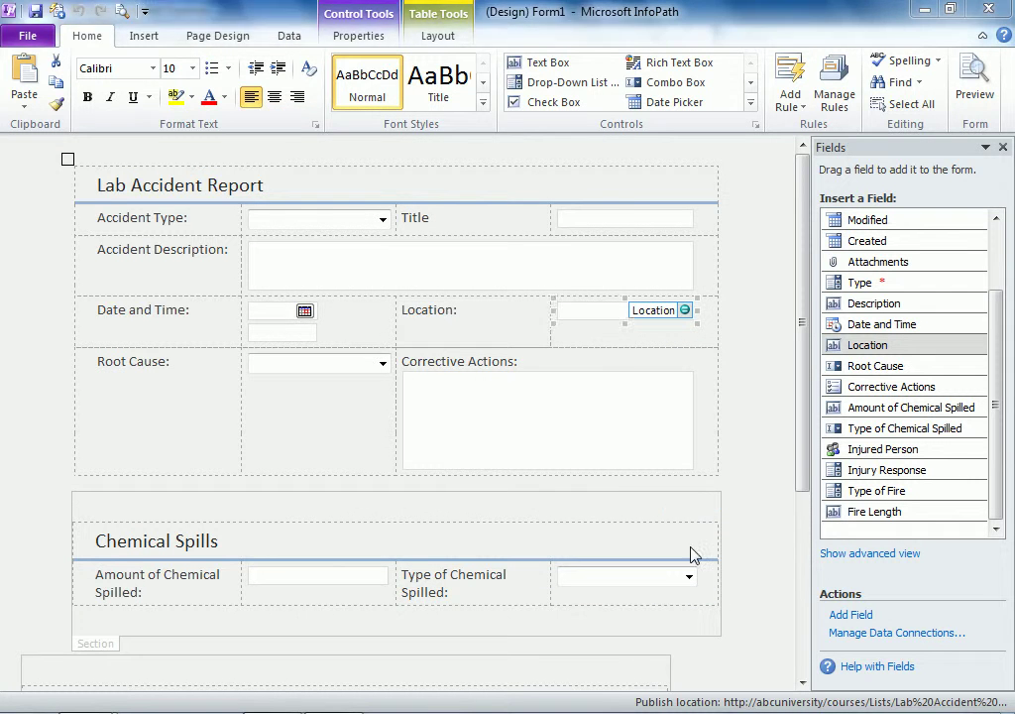
{"action": "key", "text": "ctrl+s"}
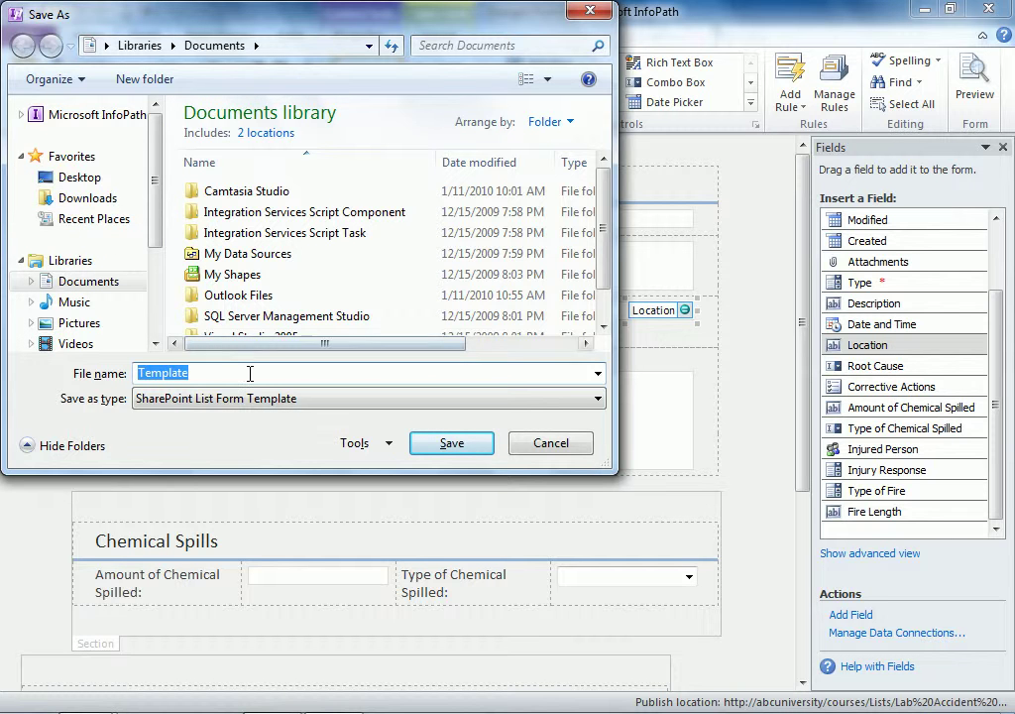
- Save the form as accident-form-template and close InfoPath Designer, answering the publish prompt
{"action": "type", "text": "accident-"}
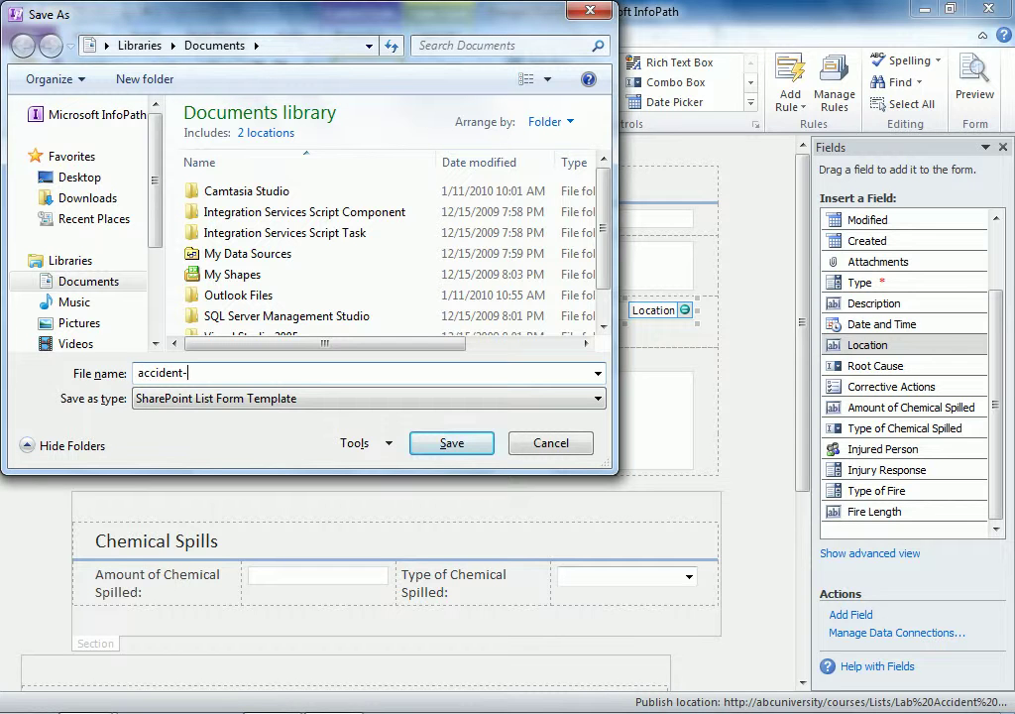
{"action": "key", "text": "BackSpace"}
{"action": "key", "text": "BackSpace"}
{"action": "type", "text": "orm template"}
{"action": "left_click", "coordinate": [452, 448]}
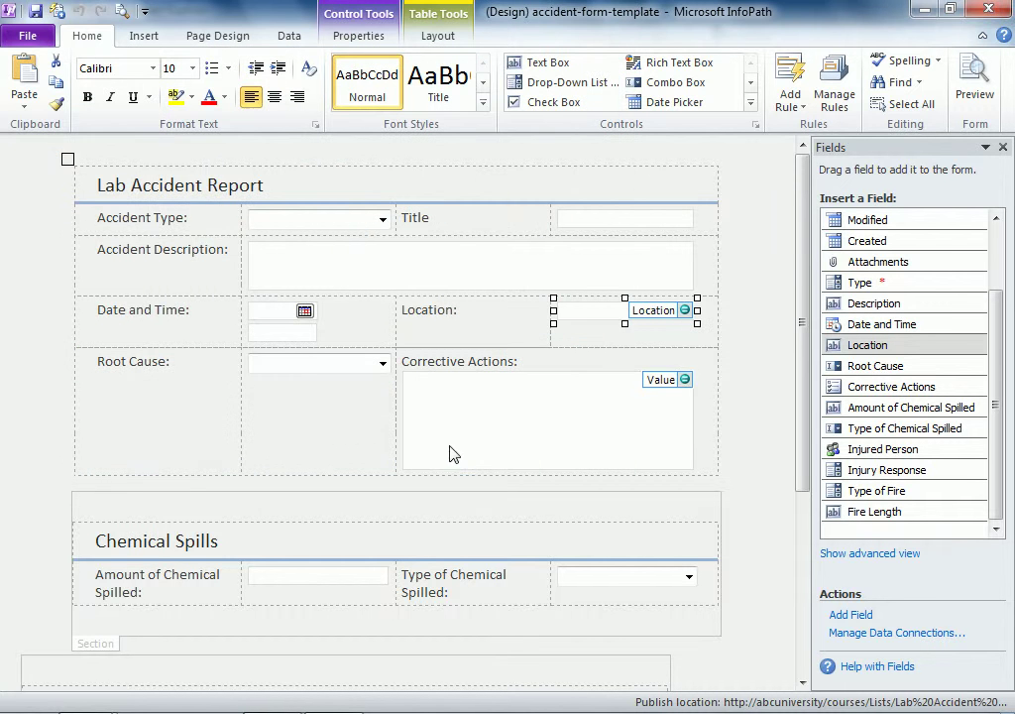
{"action": "left_click", "coordinate": [990, 9]}
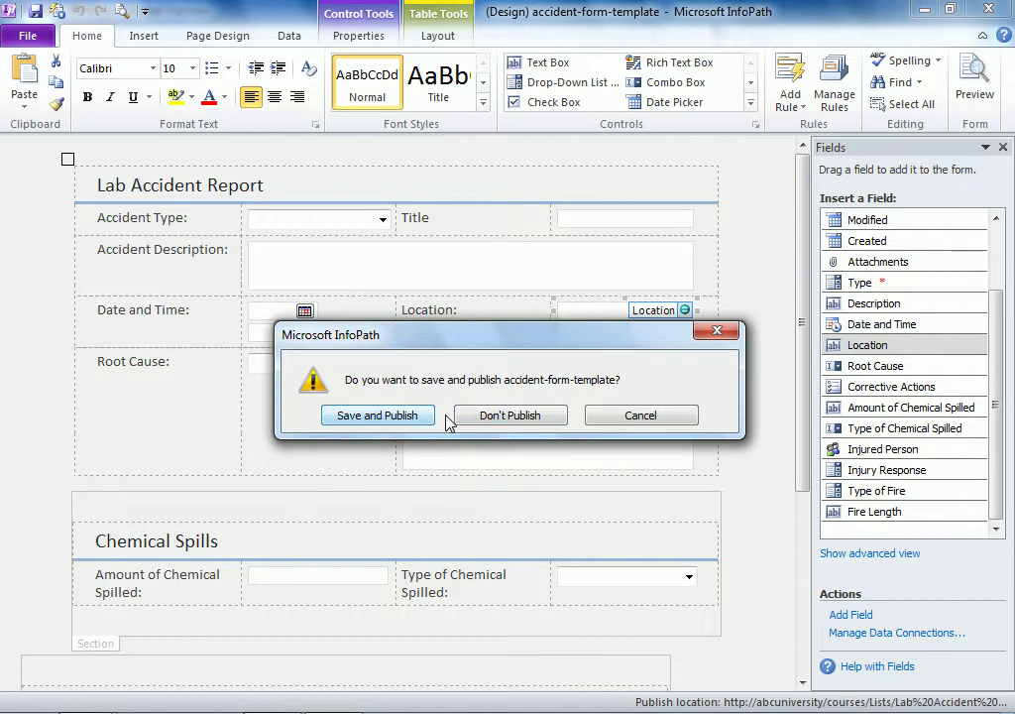
{"action": "left_click", "coordinate": [483, 424]}
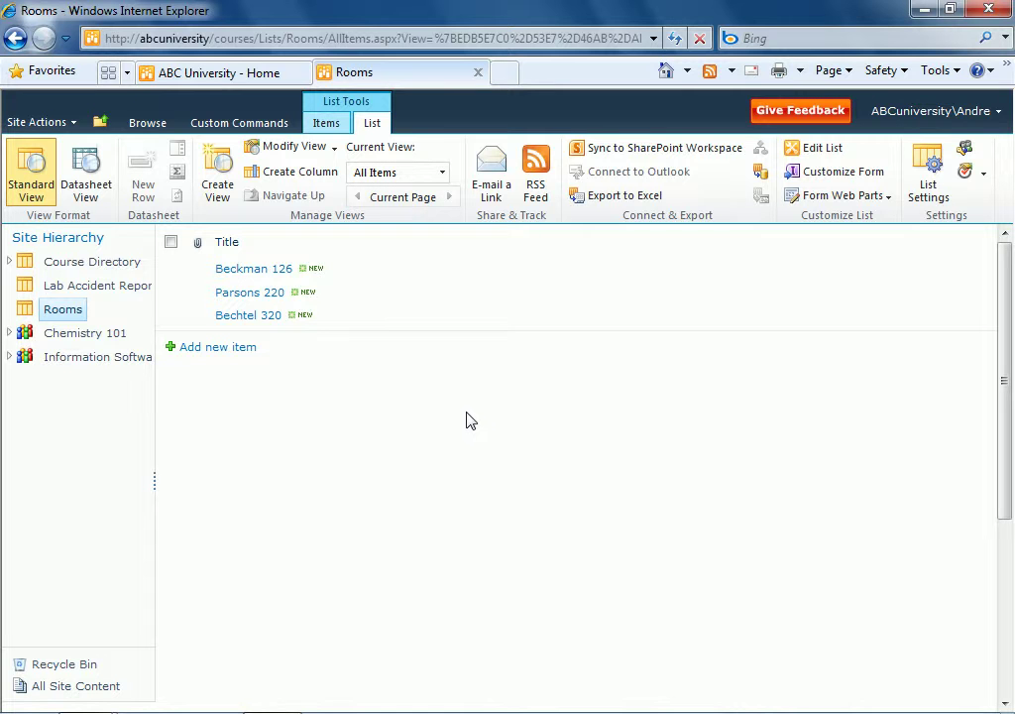
- Open List Settings for the Lab Accident Report list and scroll down to its Columns
{"action": "left_click", "coordinate": [99, 287]}
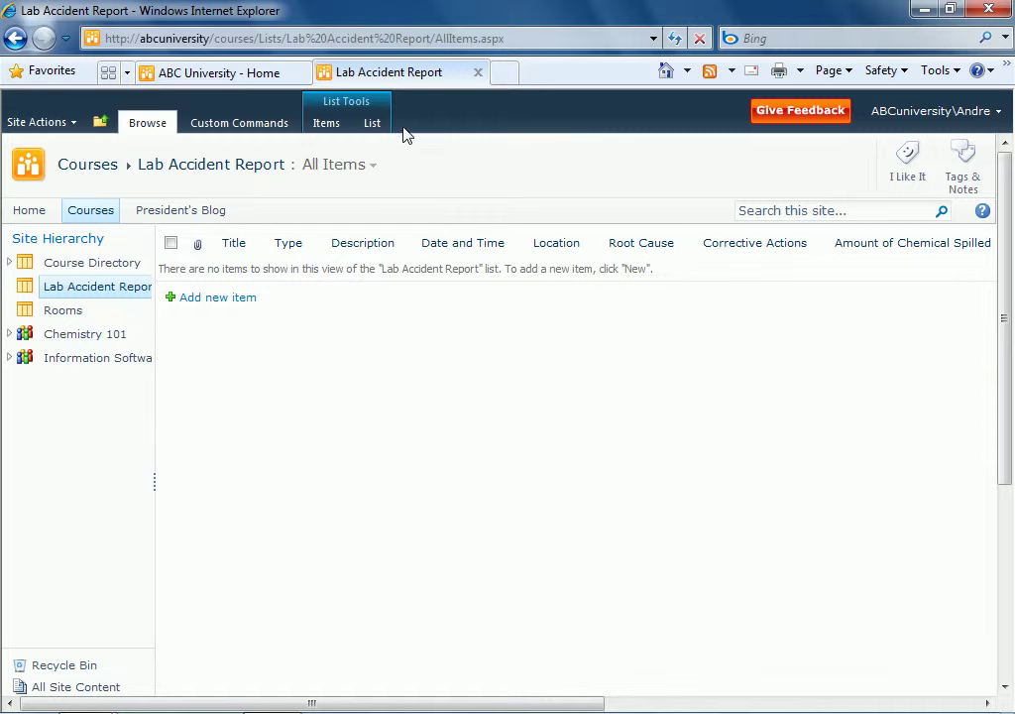
{"action": "left_click", "coordinate": [382, 128]}
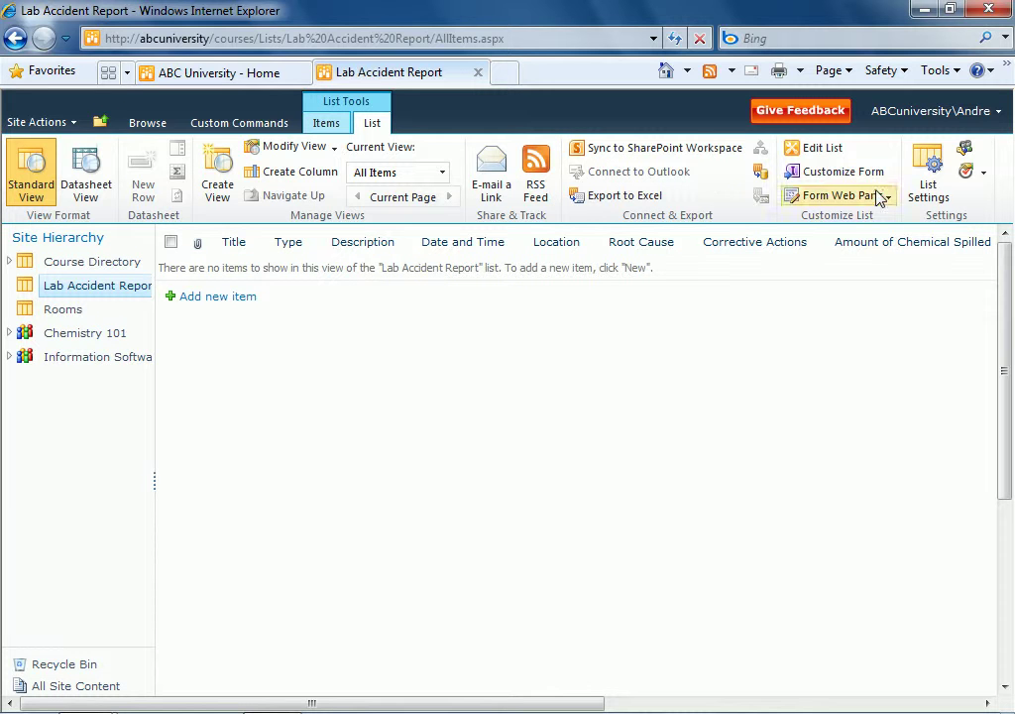
{"action": "left_click", "coordinate": [924, 198]}
{"action": "scroll", "coordinate": [386, 430], "scroll_direction": "down", "scroll_amount": 3}
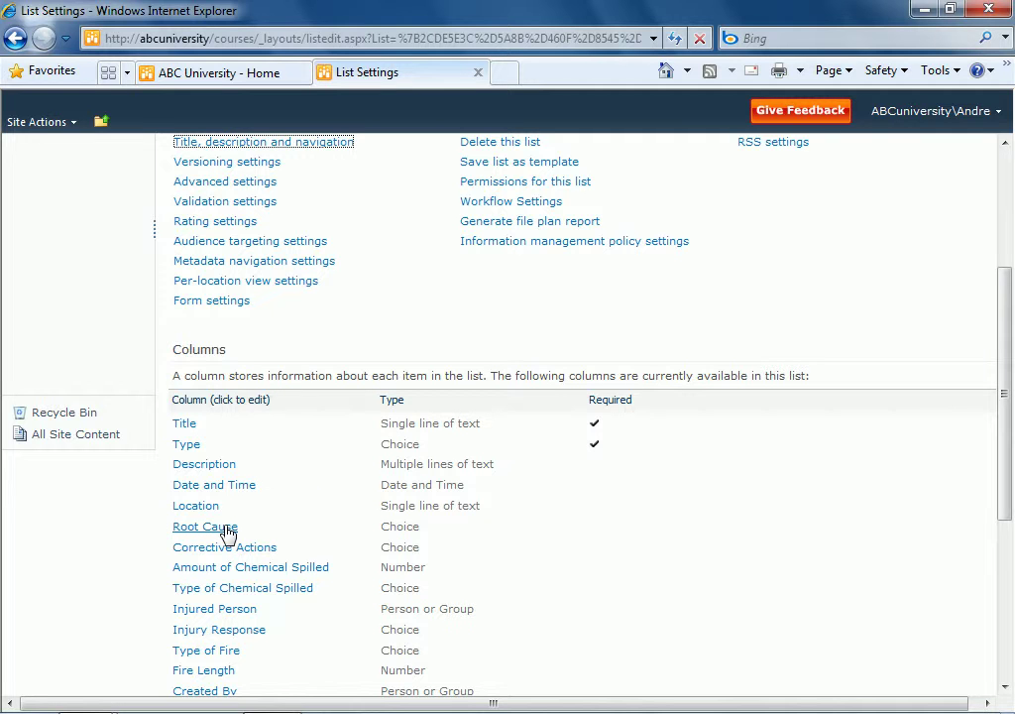
{"action": "left_click", "coordinate": [227, 533]}
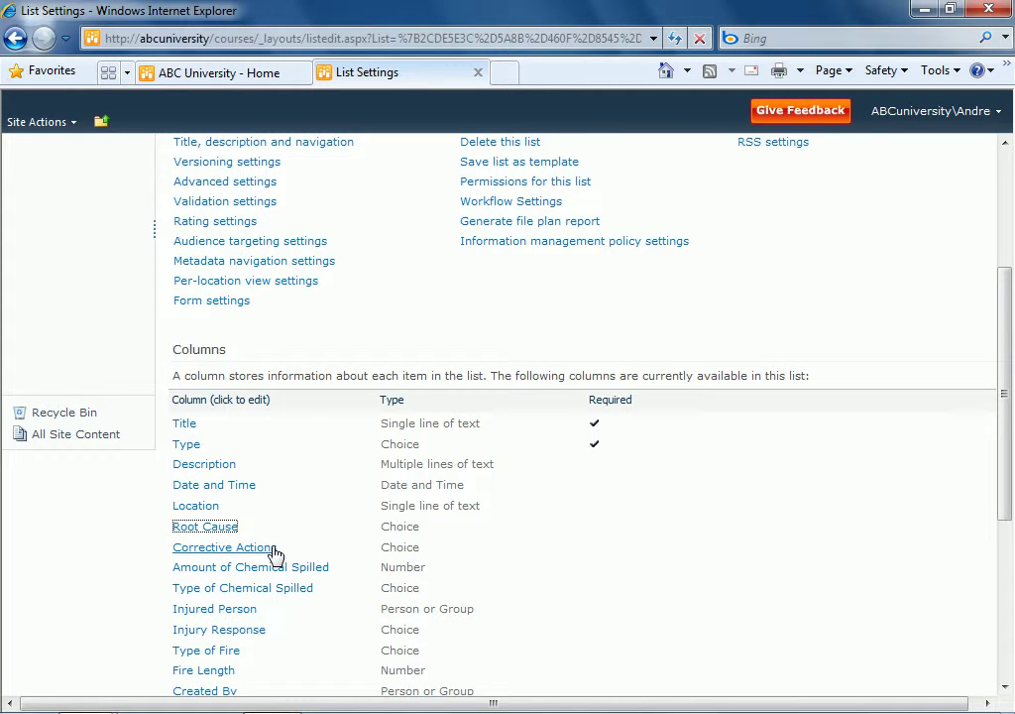
- Change the Location column to 'Choice (menu to choose from)' with Drop-Down Menu and save
{"action": "left_click", "coordinate": [207, 509]}
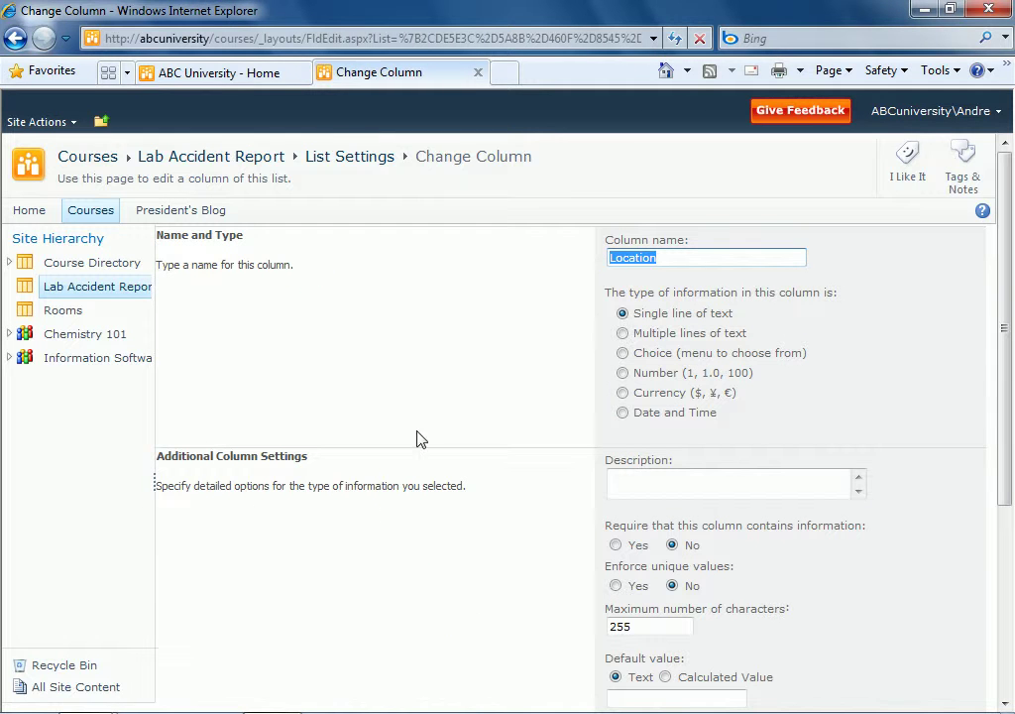
{"action": "left_click", "coordinate": [622, 353]}
{"action": "scroll", "coordinate": [575, 389], "scroll_direction": "down", "scroll_amount": 5}
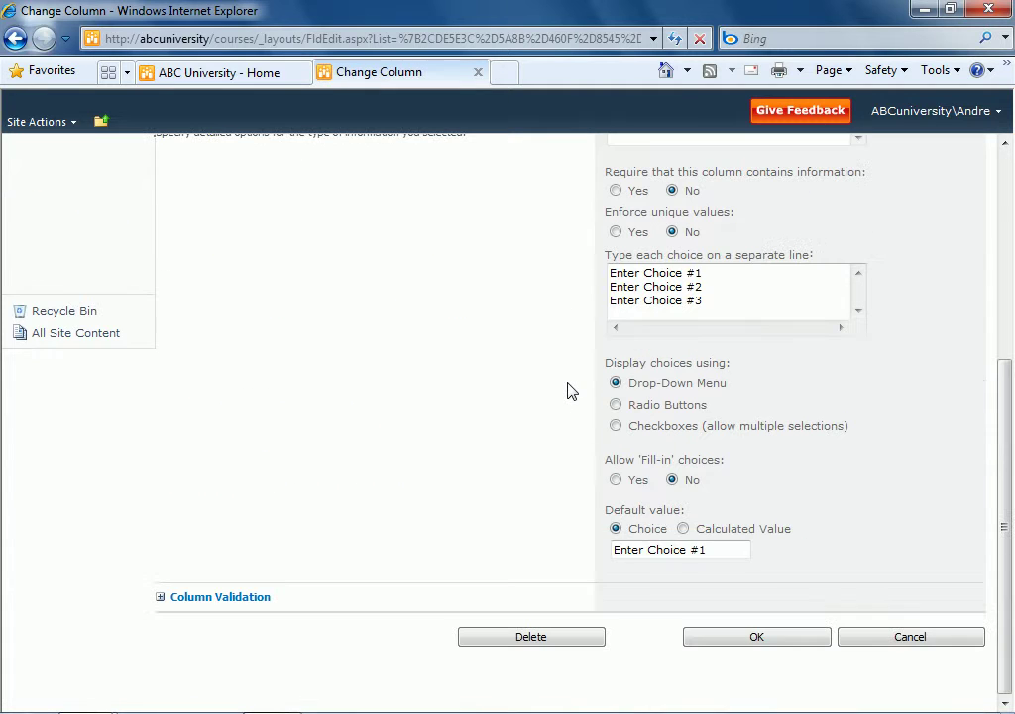
{"action": "left_click", "coordinate": [714, 637]}
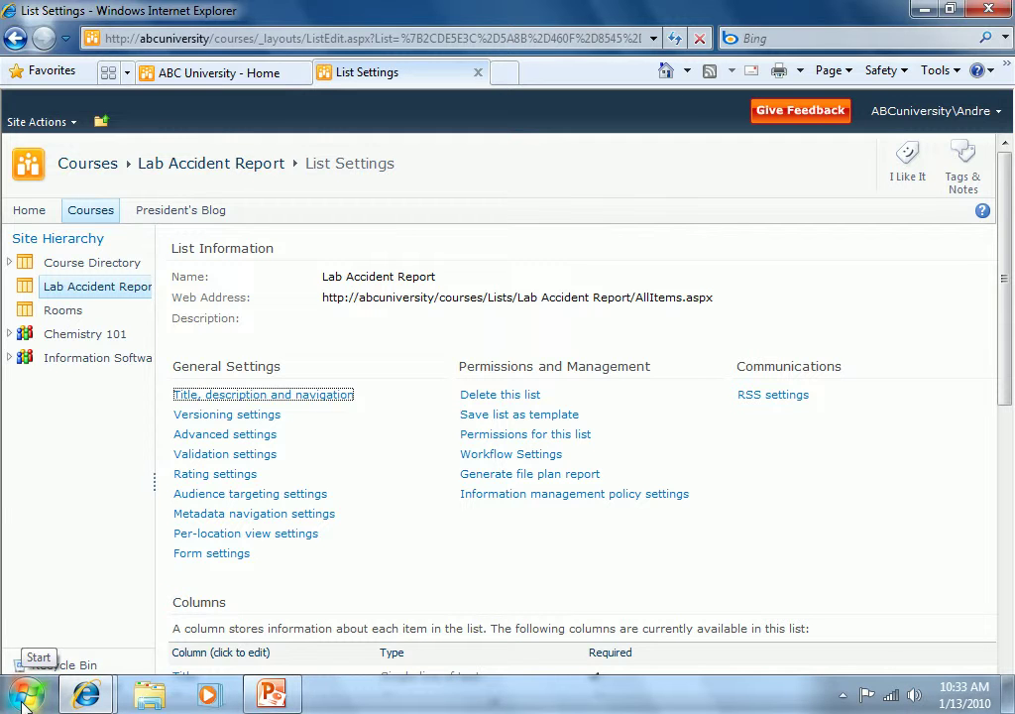
- Launch InfoPath Designer 2010 from the Start menu and open accident-form-template
{"action": "left_click", "coordinate": [25, 699]}
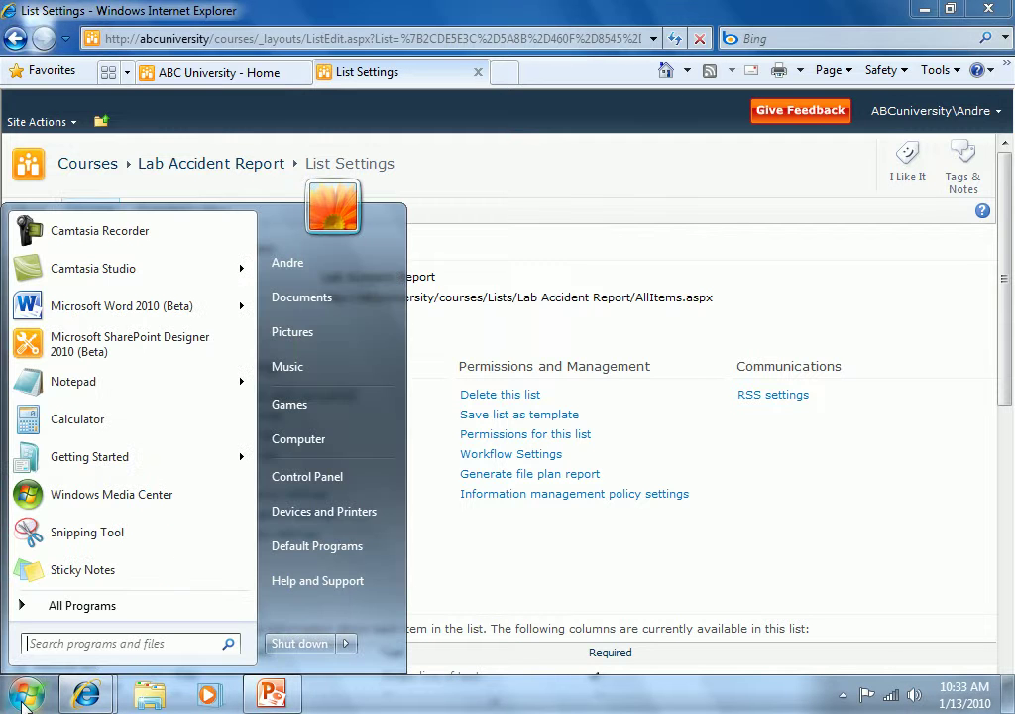
{"action": "left_click", "coordinate": [87, 606]}
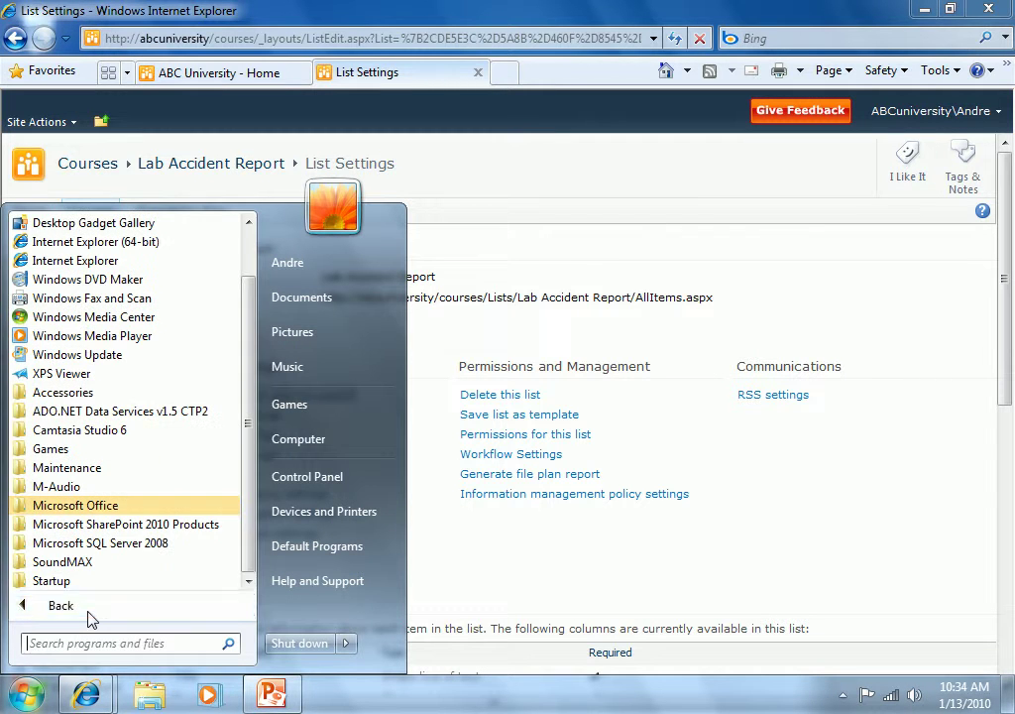
{"action": "left_click", "coordinate": [105, 508]}
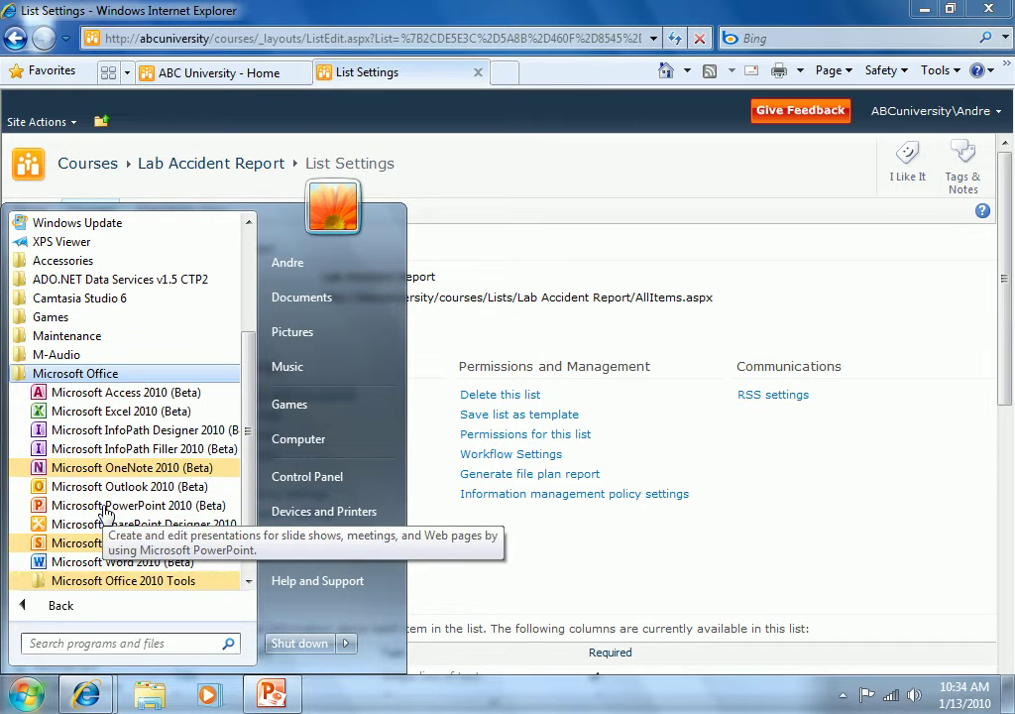
{"action": "left_click", "coordinate": [112, 430]}
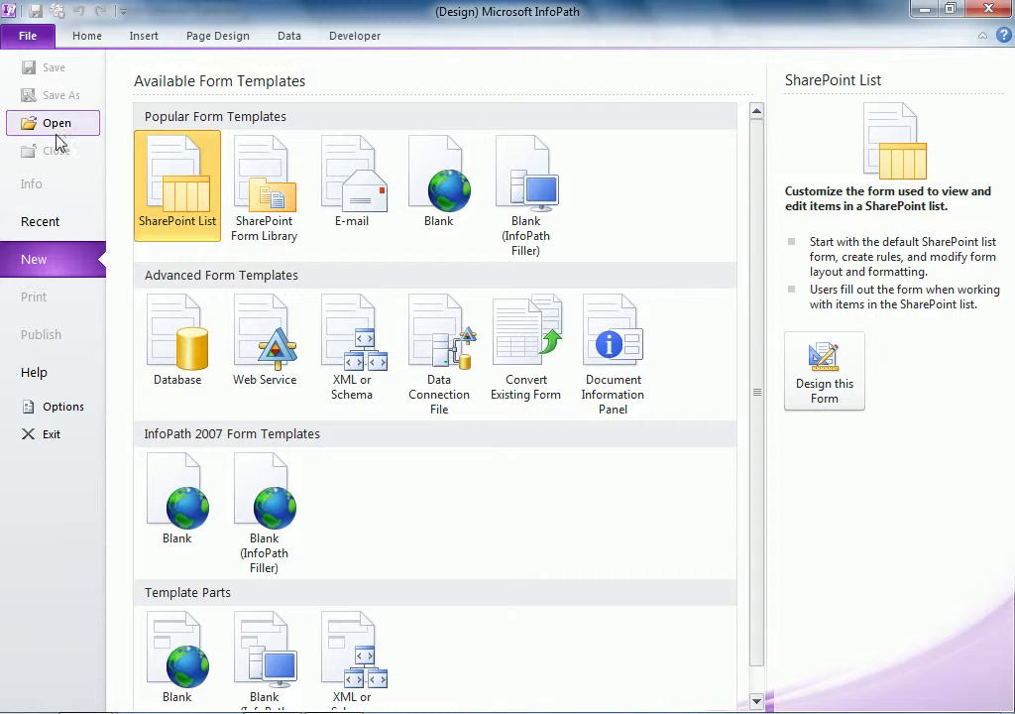
{"action": "left_click", "coordinate": [55, 125]}
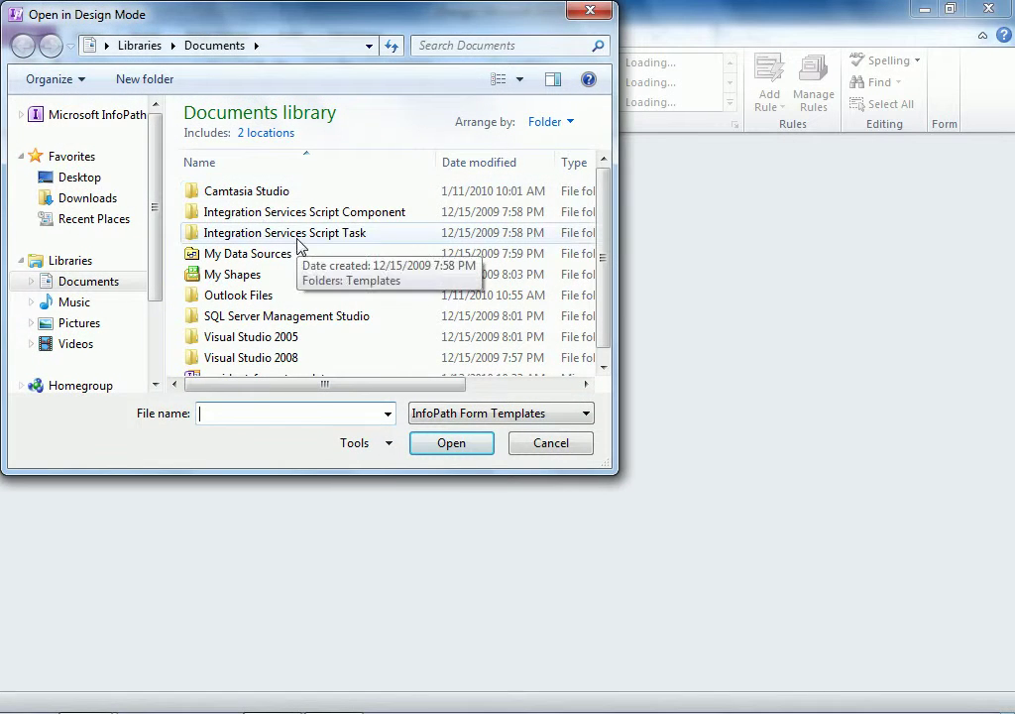
{"action": "double_click", "coordinate": [217, 373]}
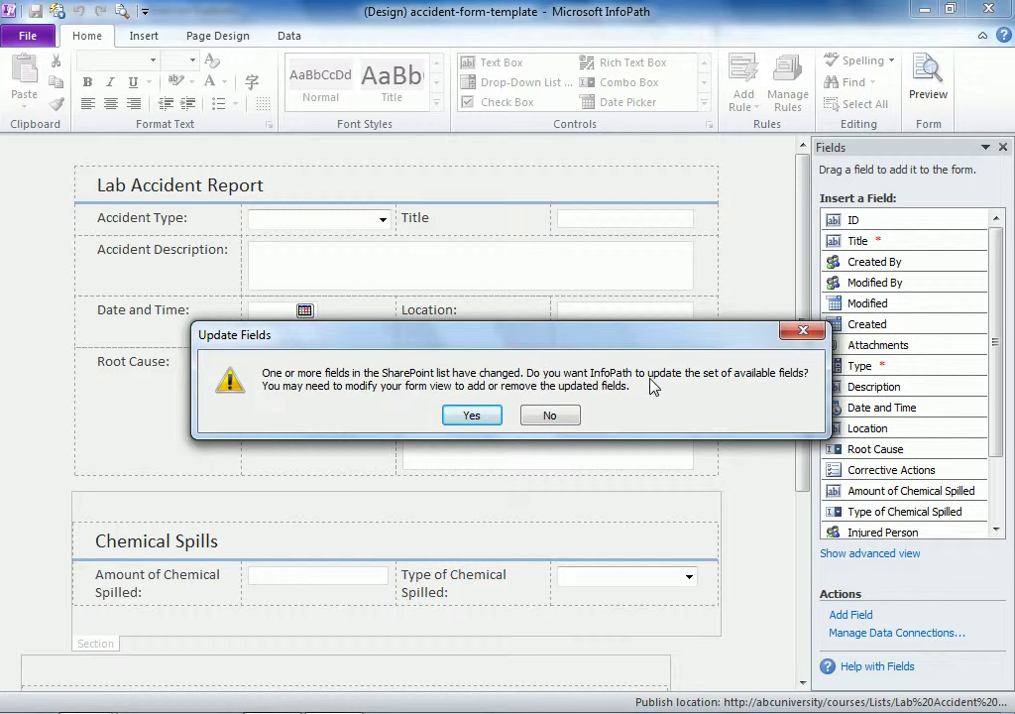
- Accept updating the form's fields from SharePoint, then select the Location control
{"action": "left_click", "coordinate": [471, 416]}
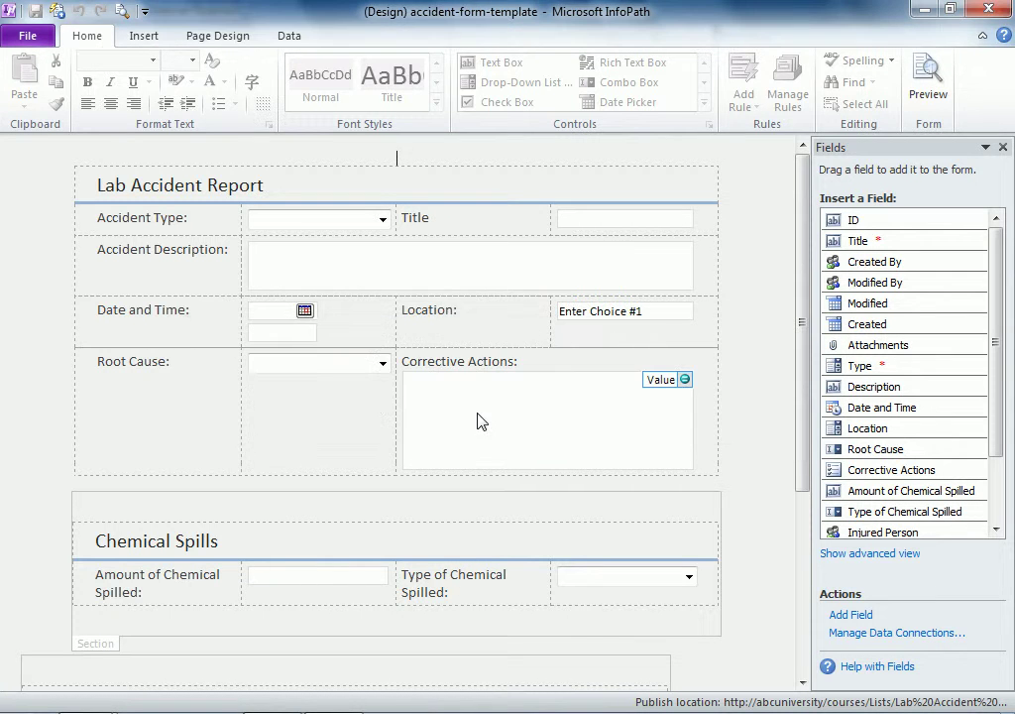
{"action": "left_click", "coordinate": [607, 313]}
{"action": "right_click", "coordinate": [642, 315]}
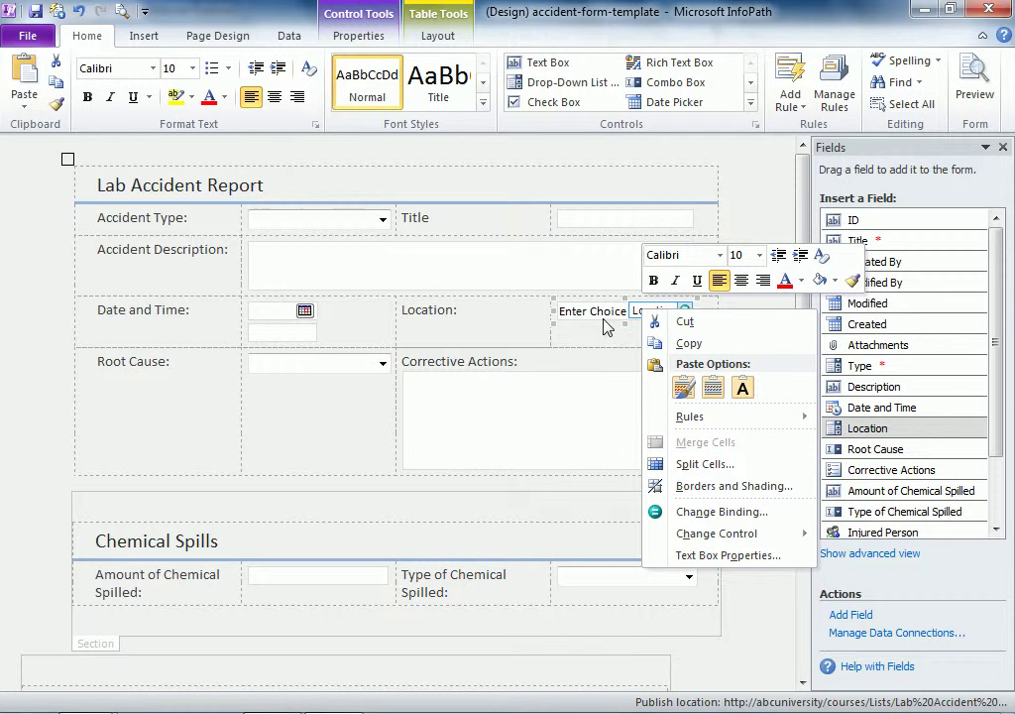
{"action": "key", "text": "Escape"}
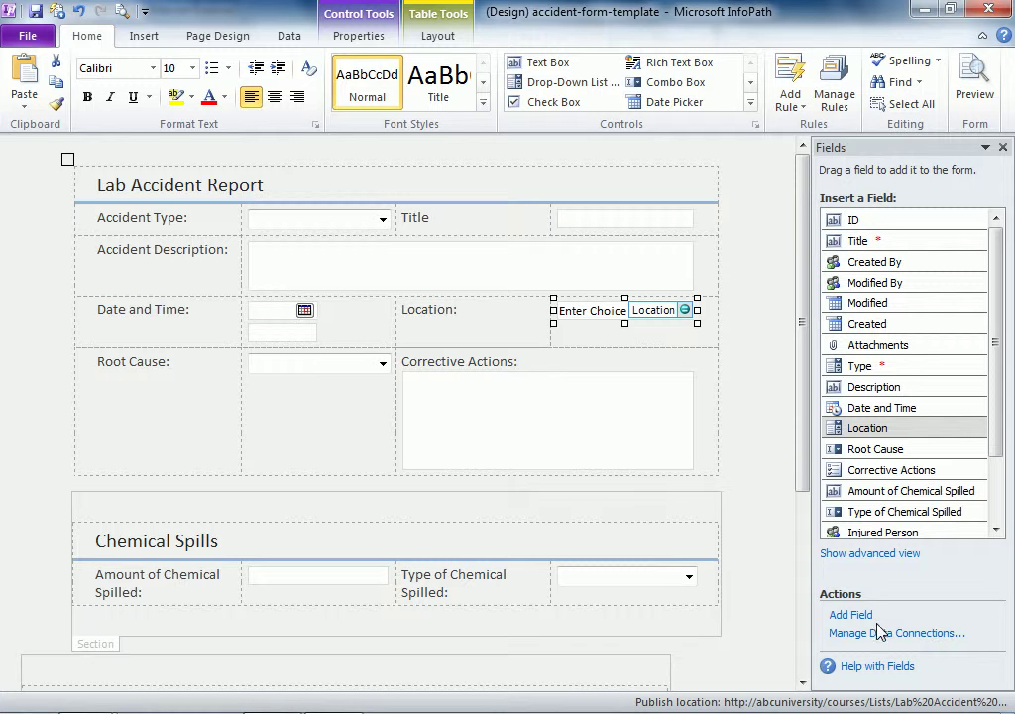
- Add a new receive-data connection from a SharePoint list, choosing the Rooms list
{"action": "left_click", "coordinate": [881, 635]}
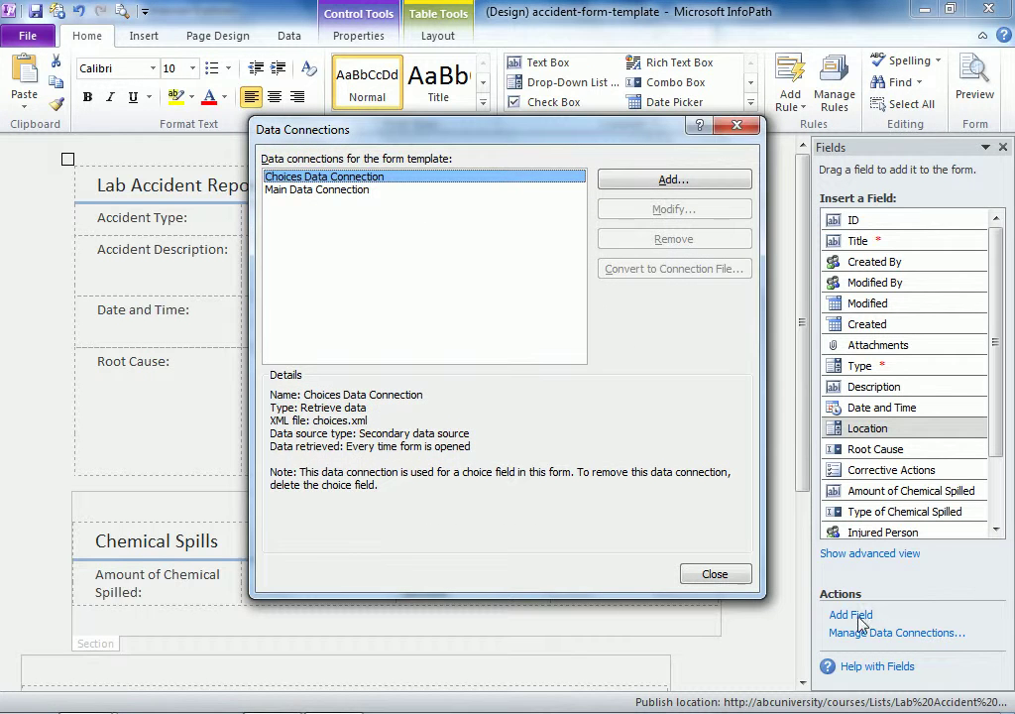
{"action": "left_click", "coordinate": [665, 181]}
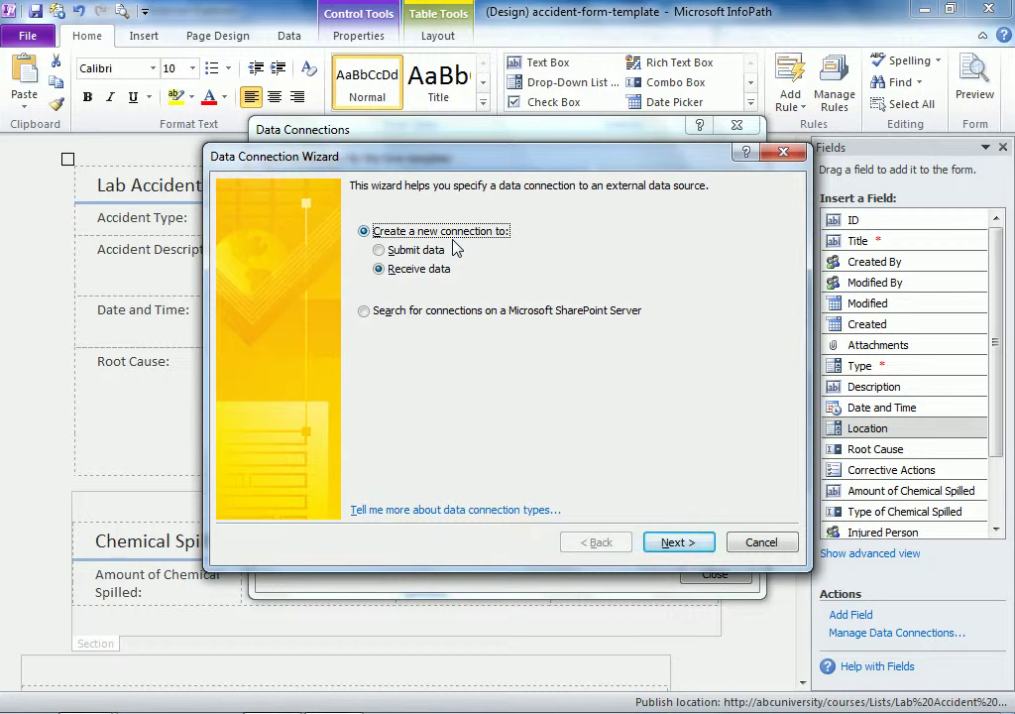
{"action": "left_click", "coordinate": [678, 542]}
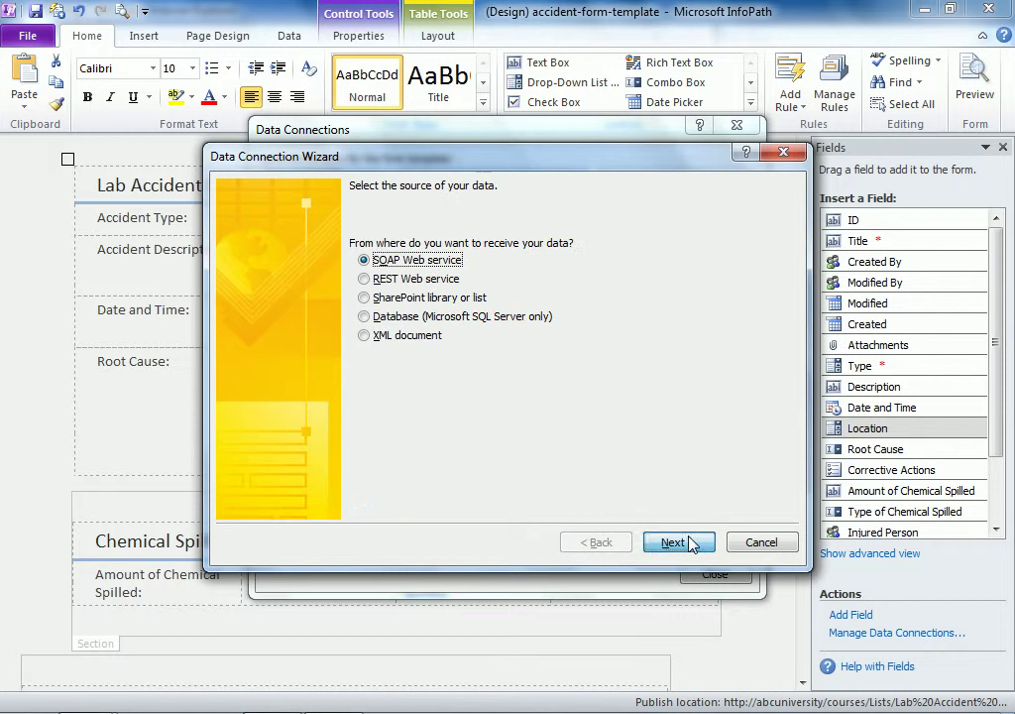
{"action": "left_click", "coordinate": [377, 299]}
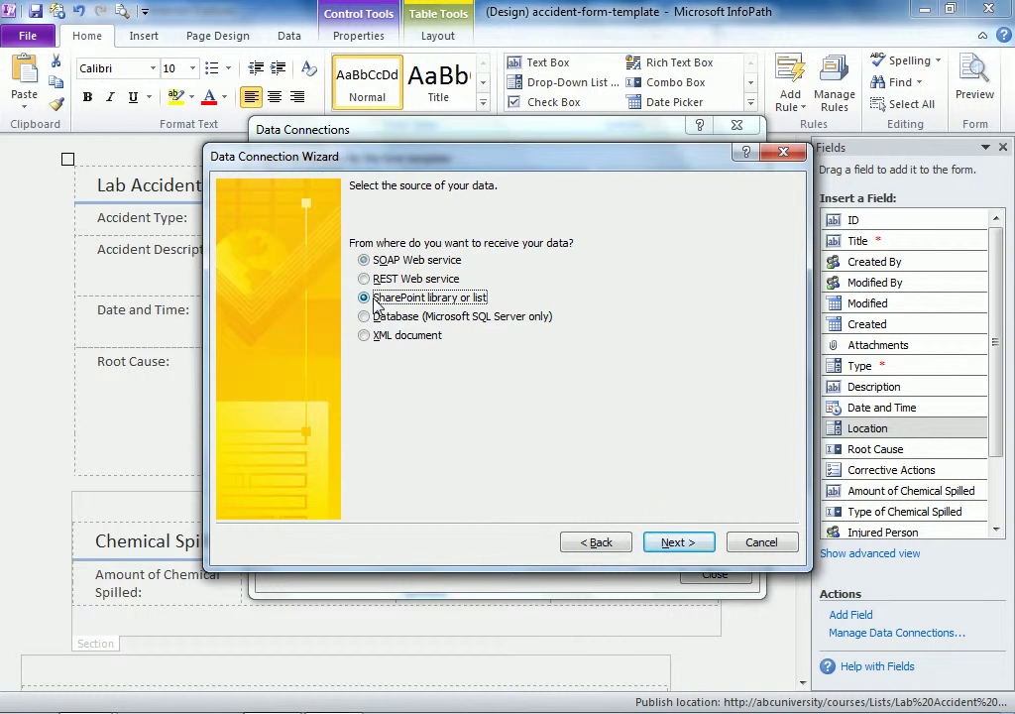
{"action": "left_click", "coordinate": [689, 543]}
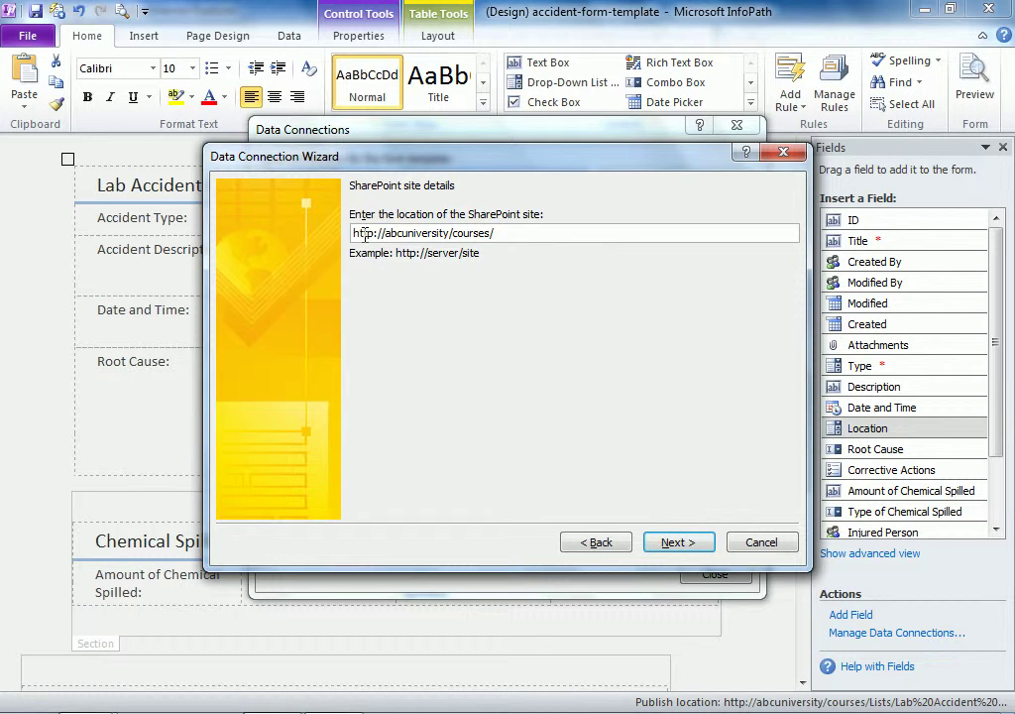
{"action": "left_click", "coordinate": [679, 543]}
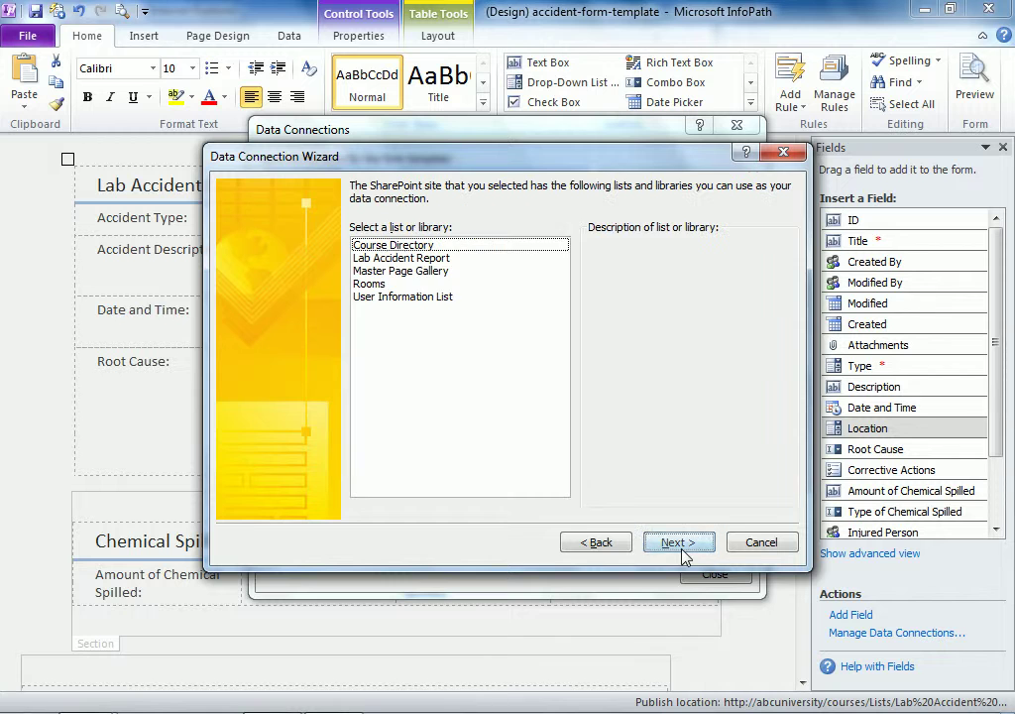
{"action": "left_click", "coordinate": [397, 284]}
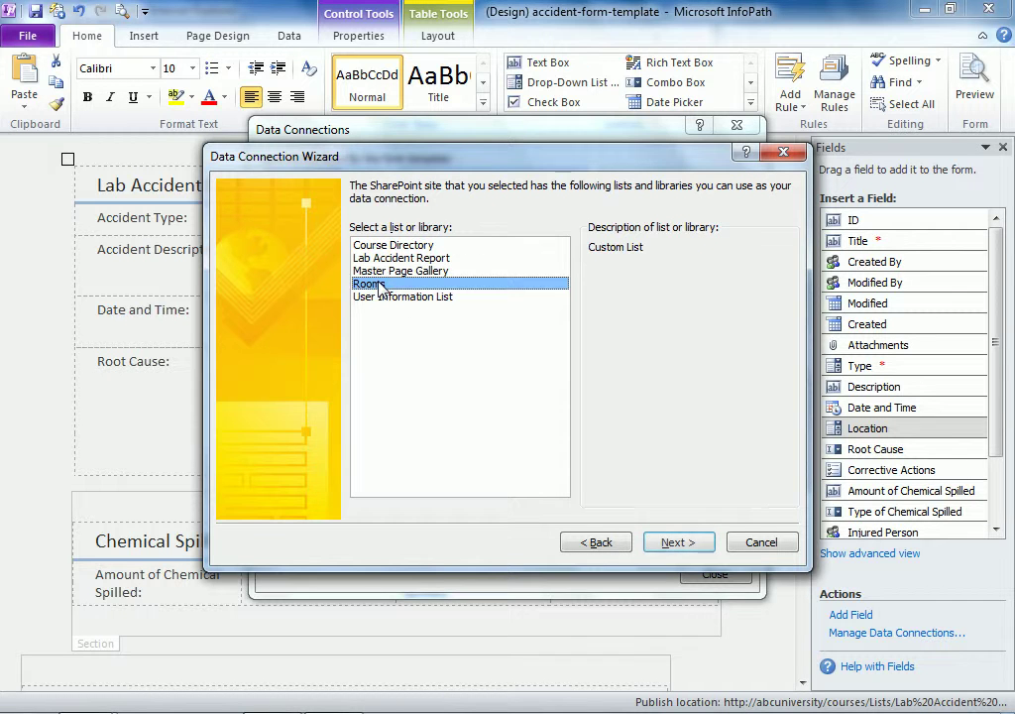
{"action": "left_click", "coordinate": [677, 542]}
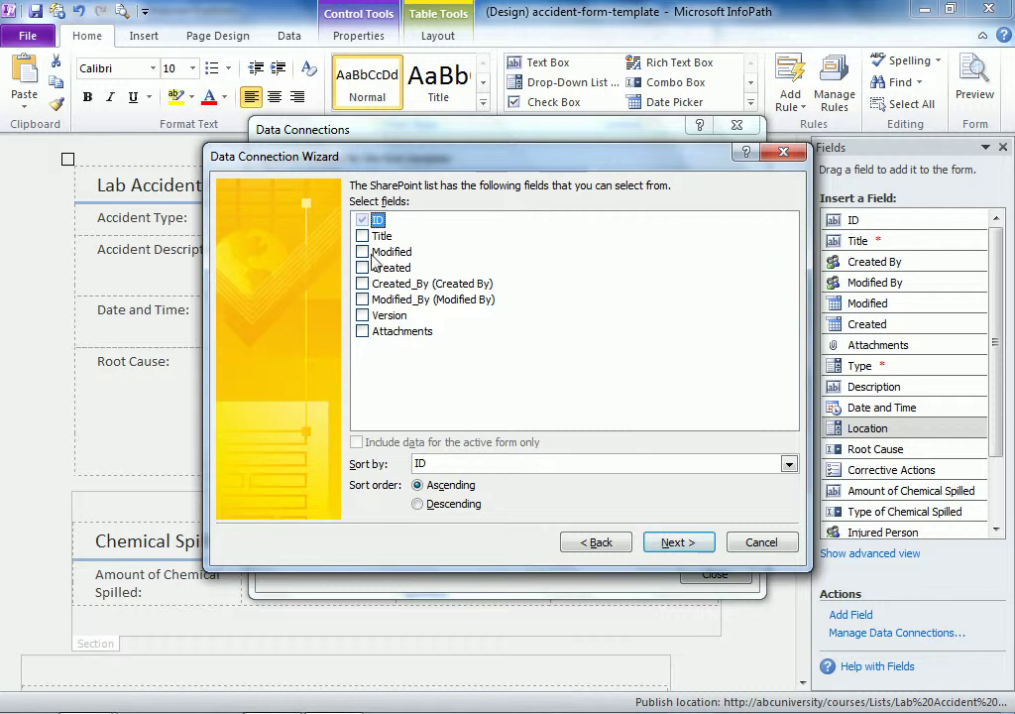
- Include the Title field sorted by Title, finish the Rooms connection, and close Data Connections
{"action": "left_click", "coordinate": [363, 236]}
{"action": "left_click", "coordinate": [473, 463]}
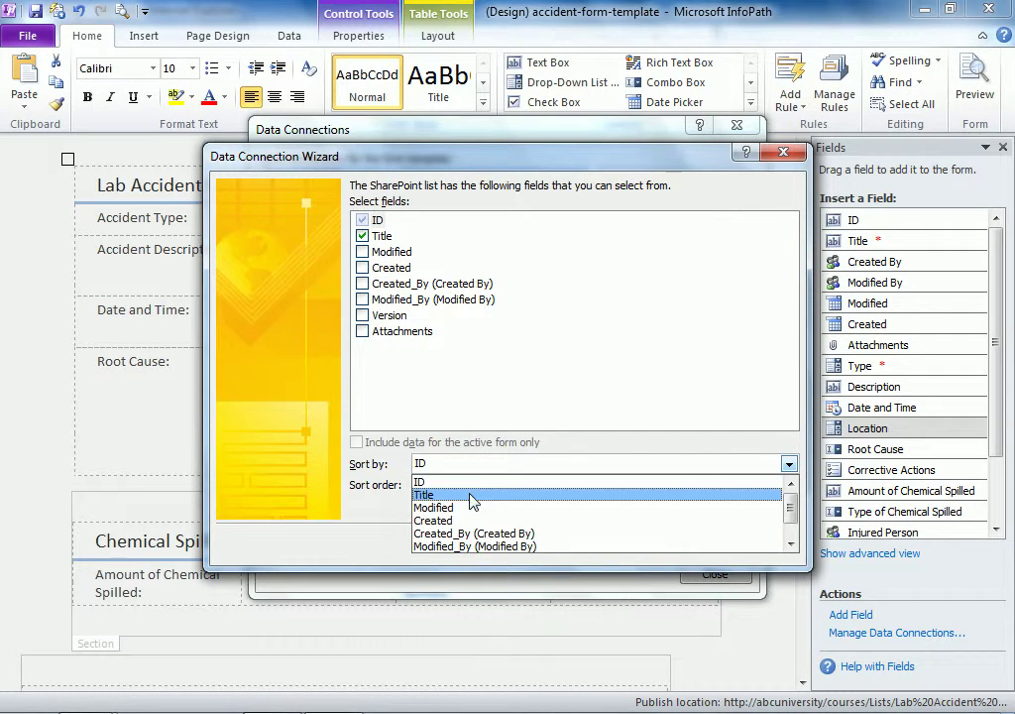
{"action": "left_click", "coordinate": [474, 494]}
{"action": "left_click", "coordinate": [673, 543]}
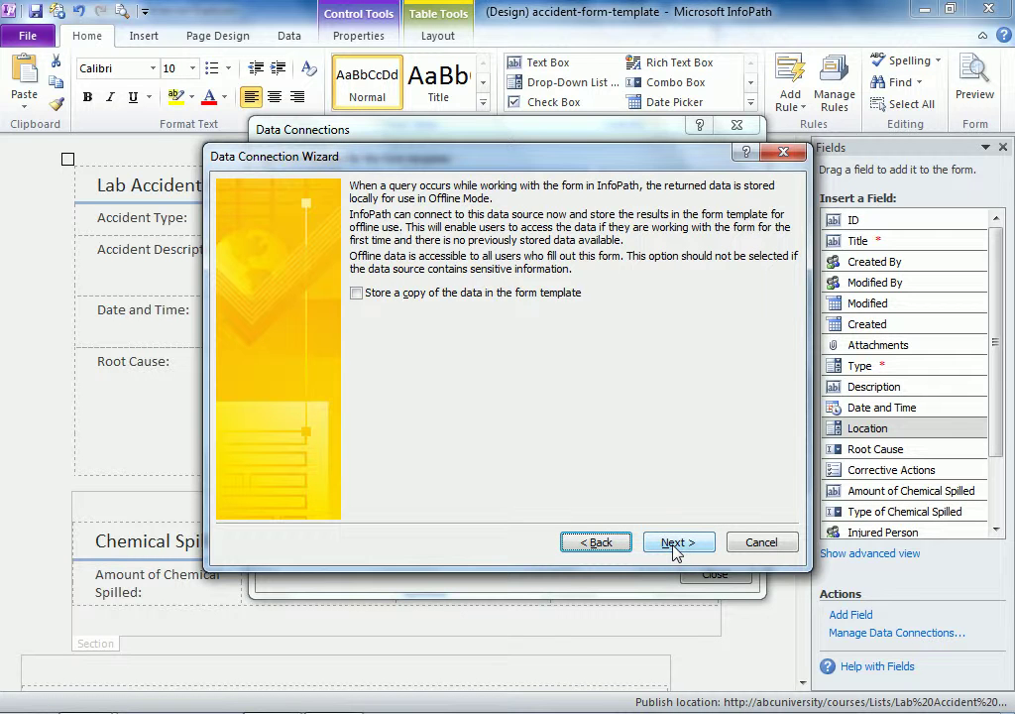
{"action": "left_click", "coordinate": [673, 542]}
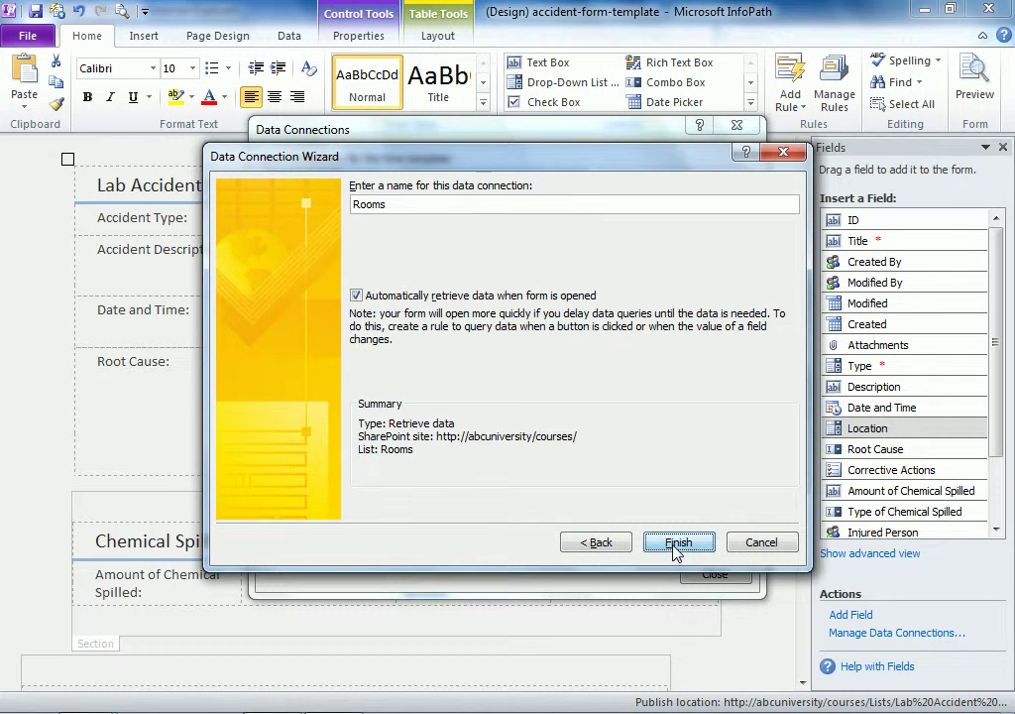
{"action": "left_click", "coordinate": [674, 545]}
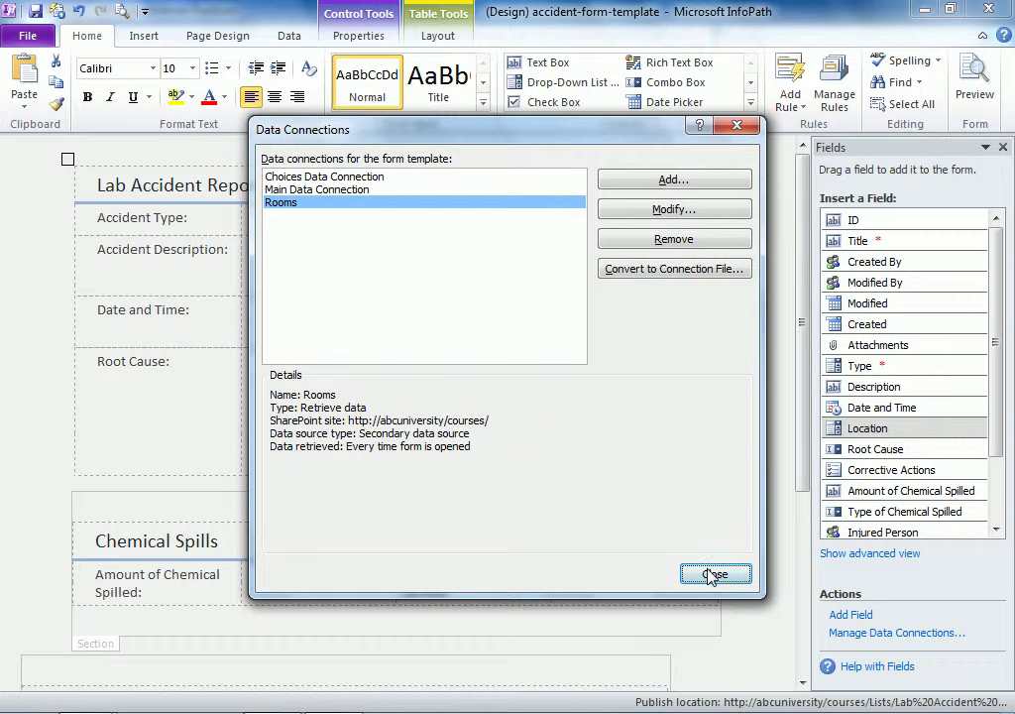
{"action": "left_click", "coordinate": [707, 572]}
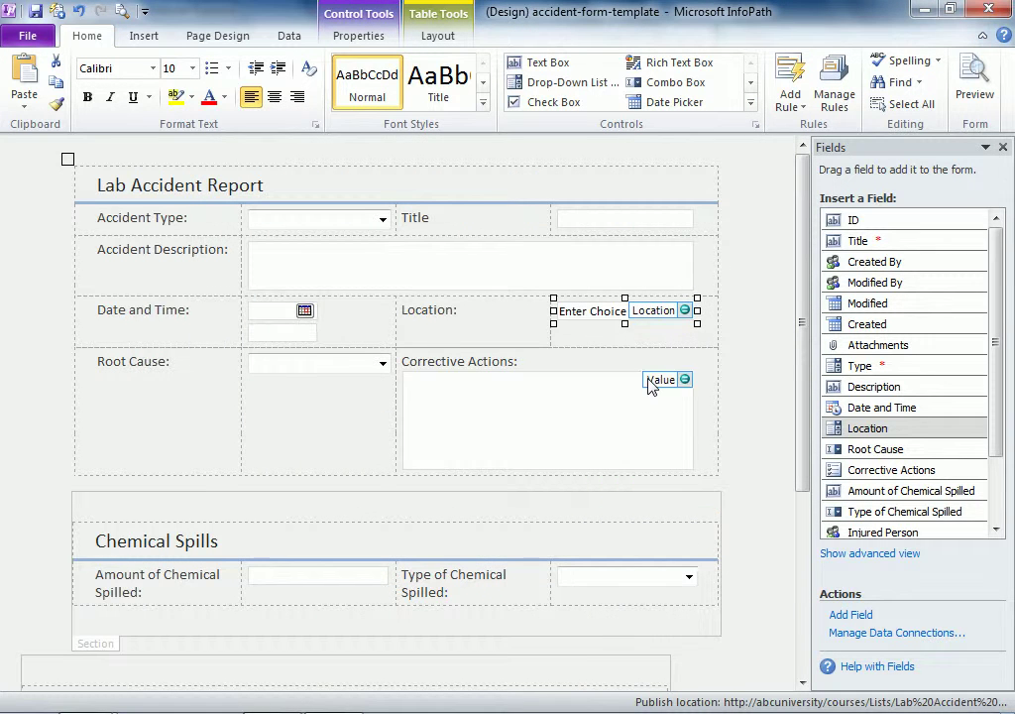
- Inspect the Location control's Text Box Properties and close them without changes
{"action": "right_click", "coordinate": [628, 319]}
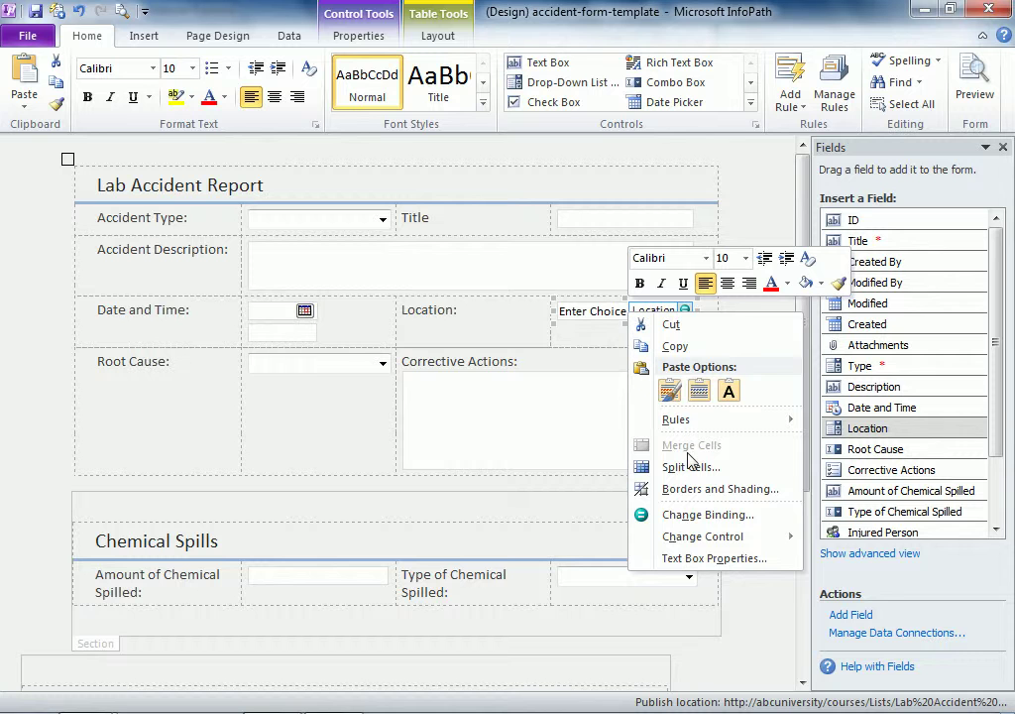
{"action": "left_click", "coordinate": [691, 561]}
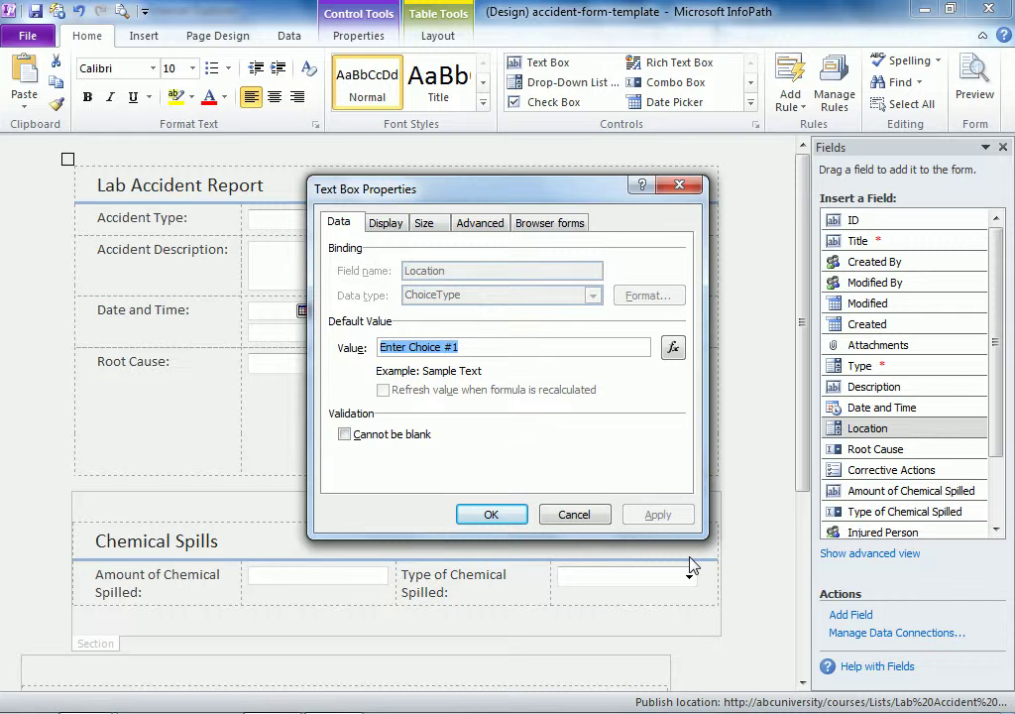
{"action": "left_click", "coordinate": [575, 515]}
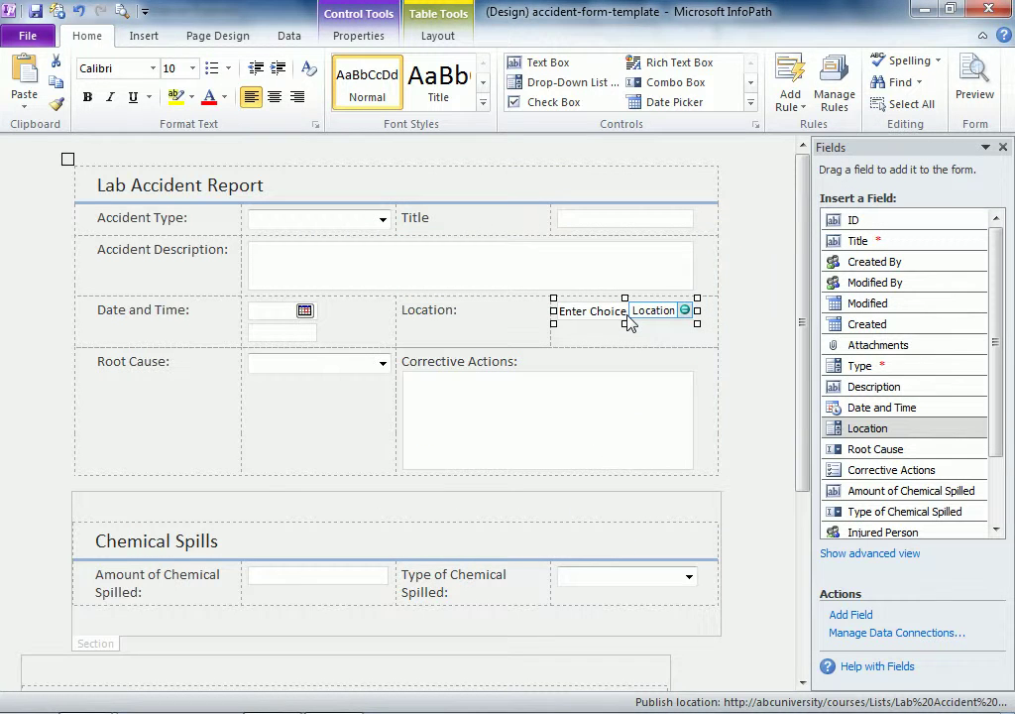
- Replace the Location control with the Location field in the empty cell, removing the duplicate label
{"action": "key", "text": "Delete"}
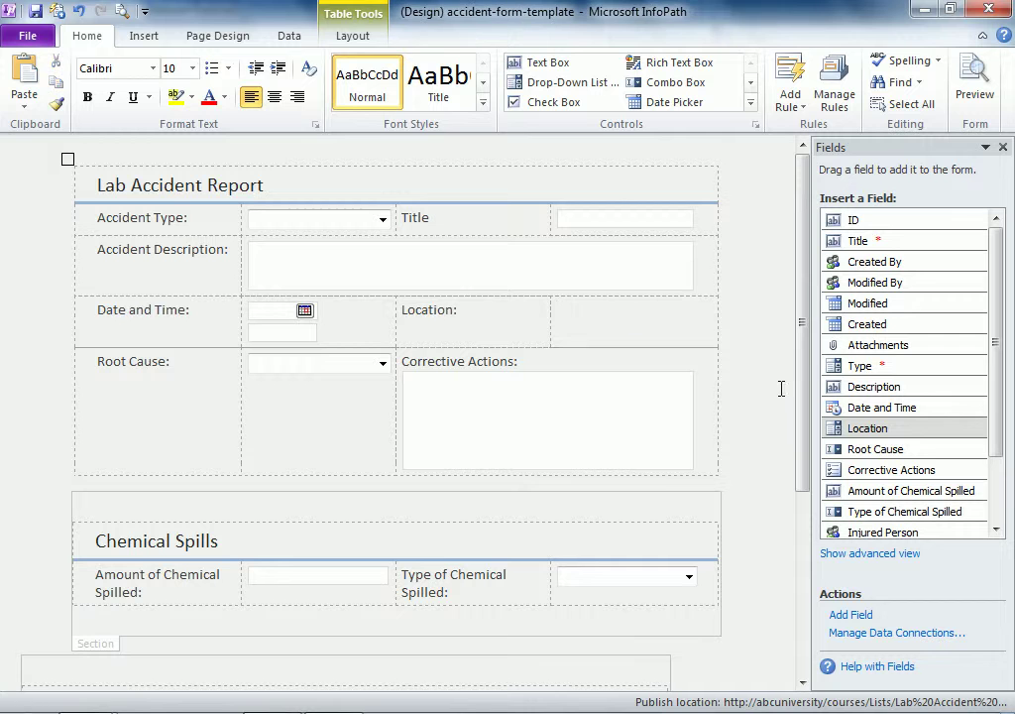
{"action": "left_click_drag", "start_coordinate": [653, 340], "coordinate": [639, 322]}
{"action": "left_click", "coordinate": [616, 307]}
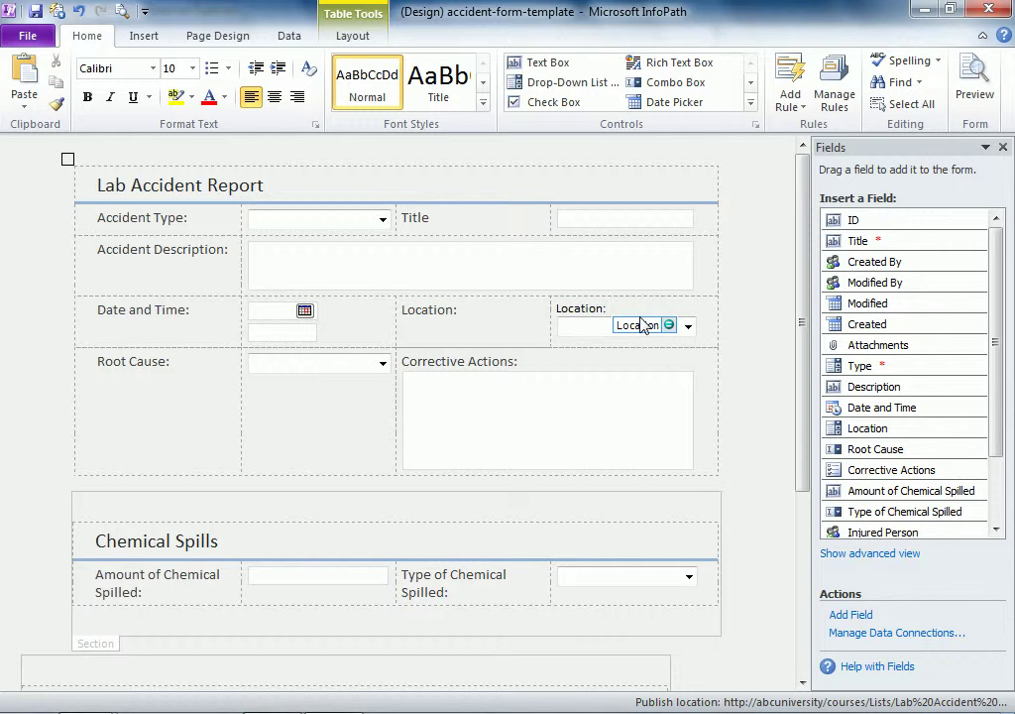
{"action": "key", "text": "BackSpace"}
{"action": "key", "text": "BackSpace"}
{"action": "key", "text": "BackSpace"}
{"action": "key", "text": "BackSpace"}
{"action": "key", "text": "BackSpace"}
{"action": "key", "text": "BackSpace"}
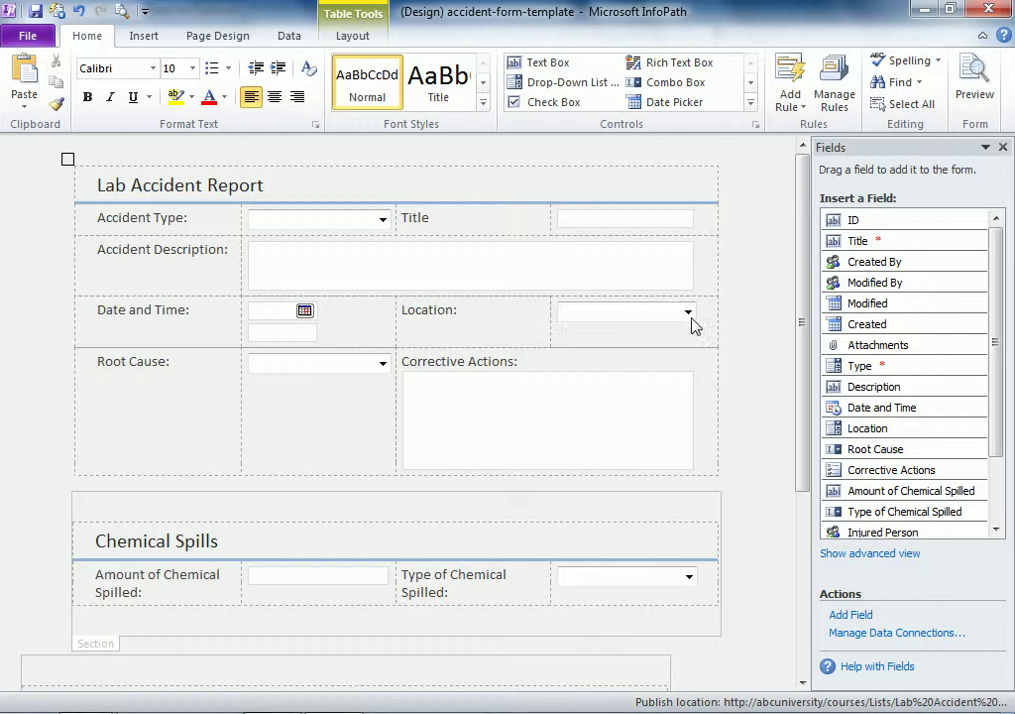
- Set the Location drop-down to get choices from the Rooms data source, displaying Title
{"action": "right_click", "coordinate": [681, 319]}
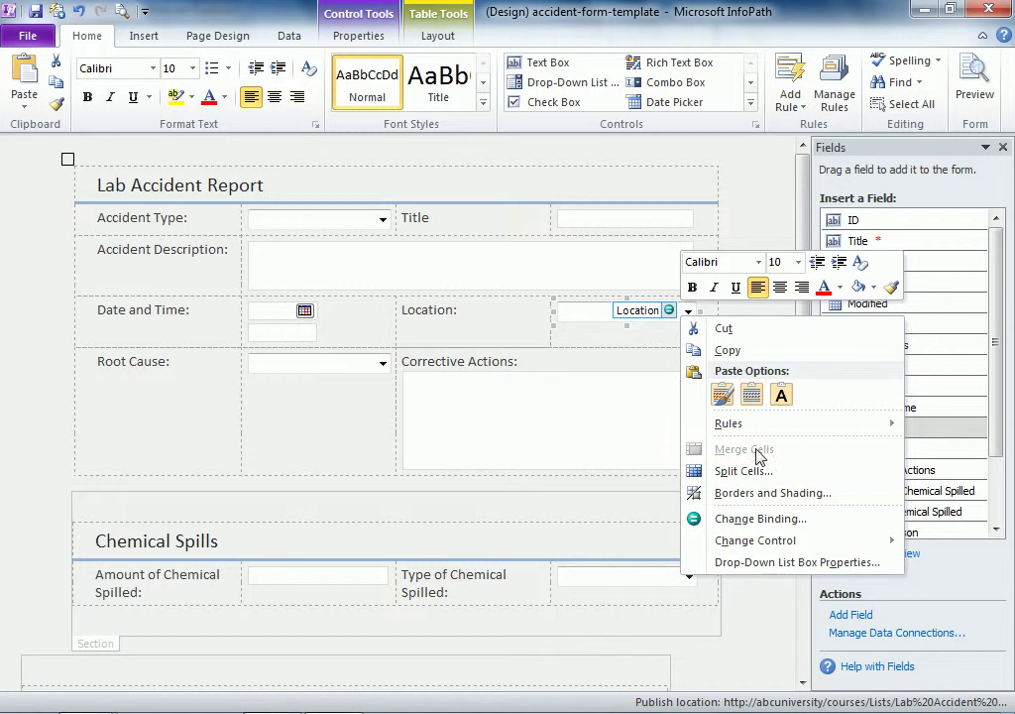
{"action": "left_click", "coordinate": [759, 563]}
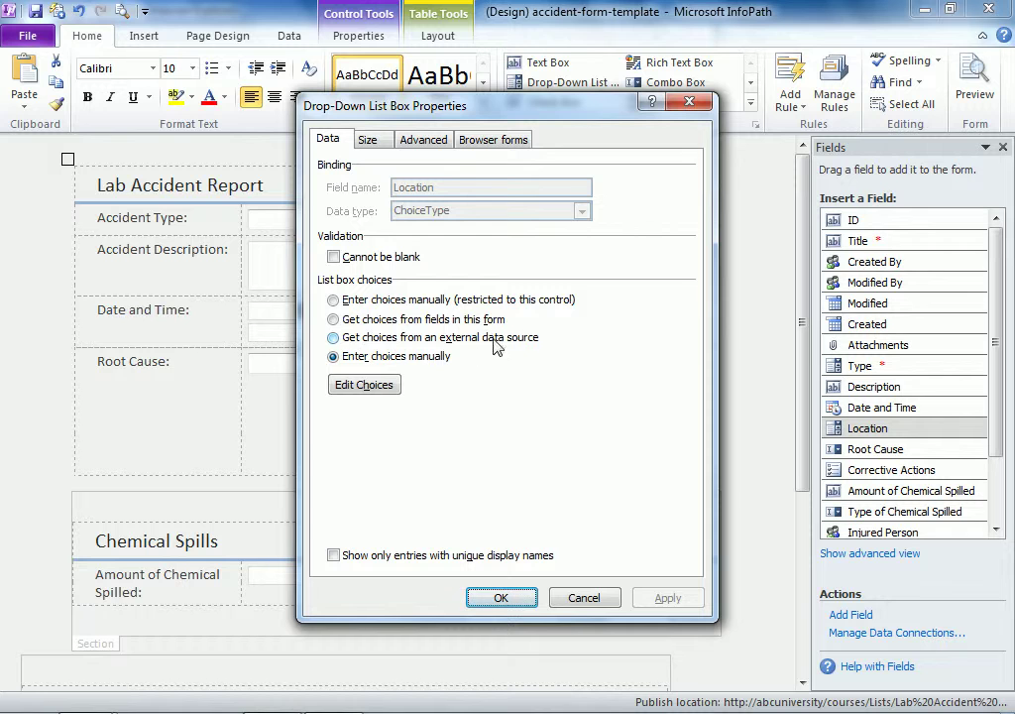
{"action": "left_click", "coordinate": [345, 341]}
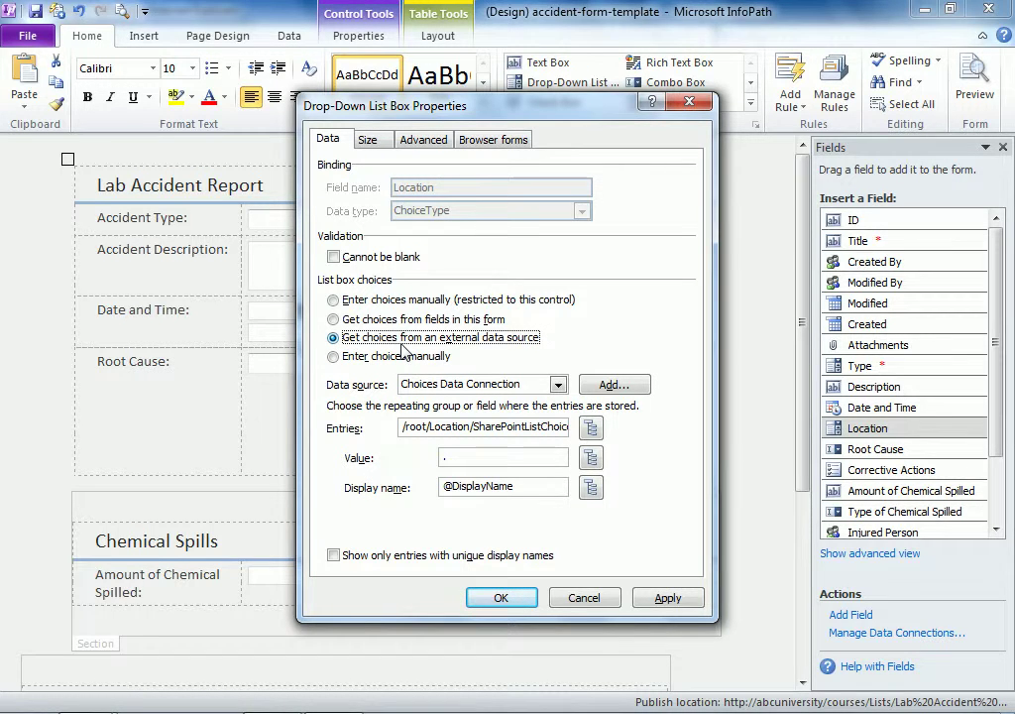
{"action": "left_click", "coordinate": [559, 385]}
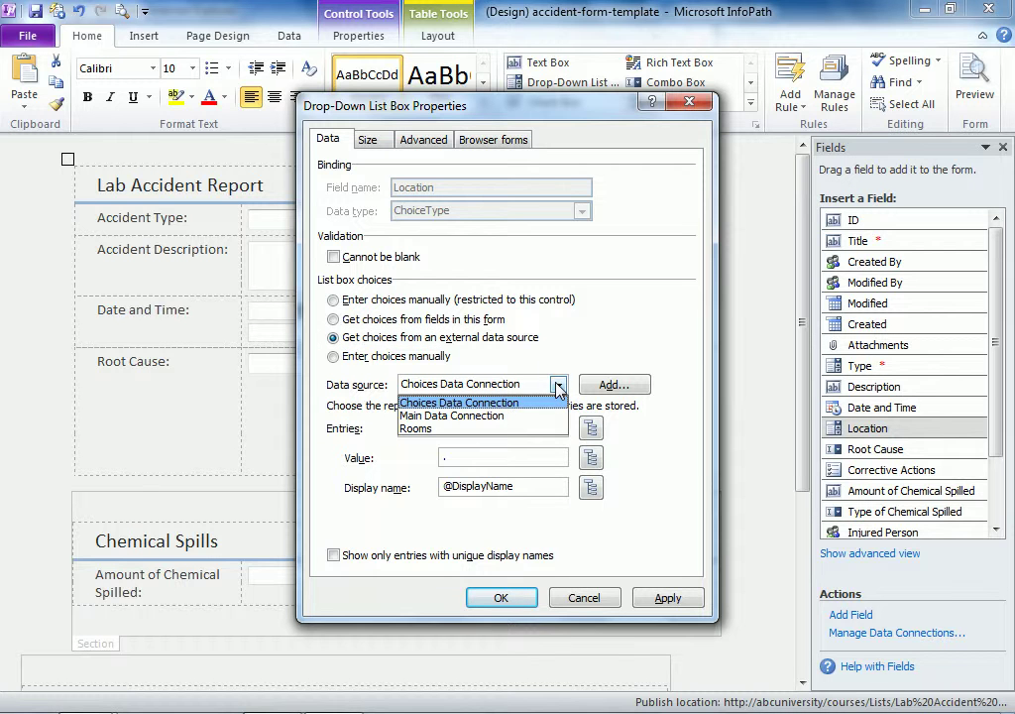
{"action": "left_click", "coordinate": [511, 429]}
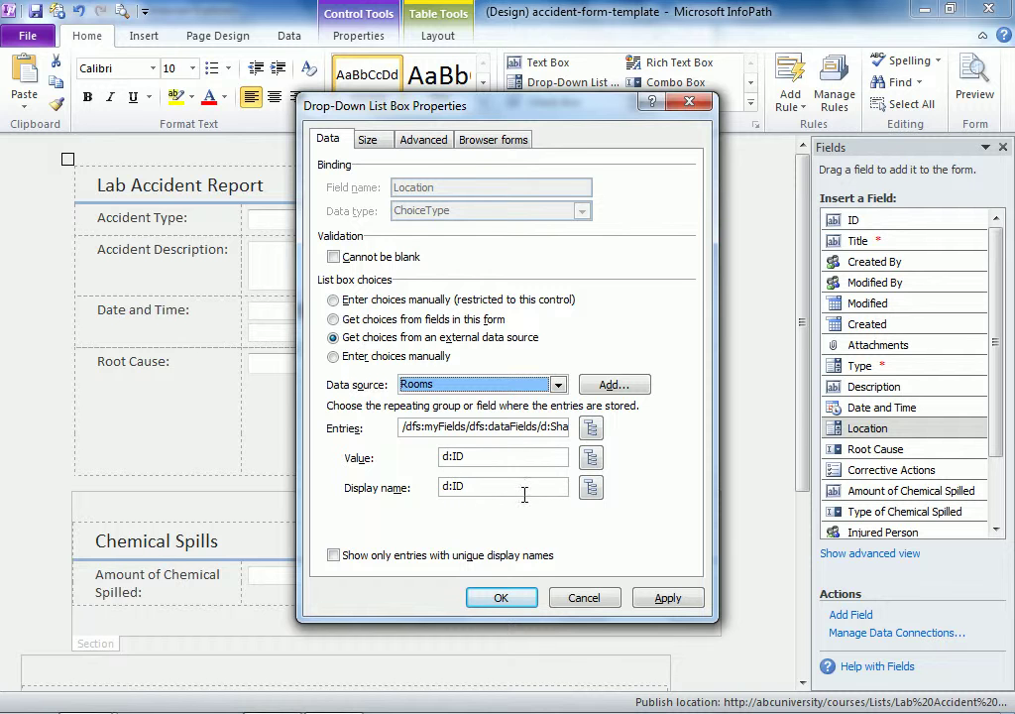
{"action": "left_click", "coordinate": [591, 486]}
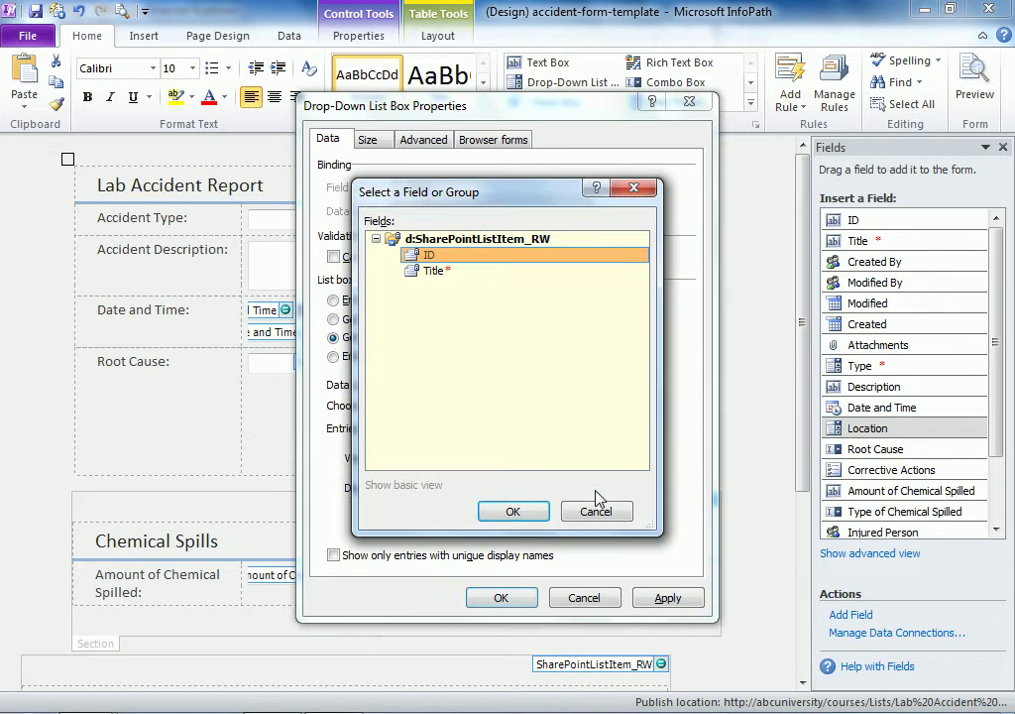
{"action": "left_click", "coordinate": [433, 271]}
{"action": "left_click", "coordinate": [512, 512]}
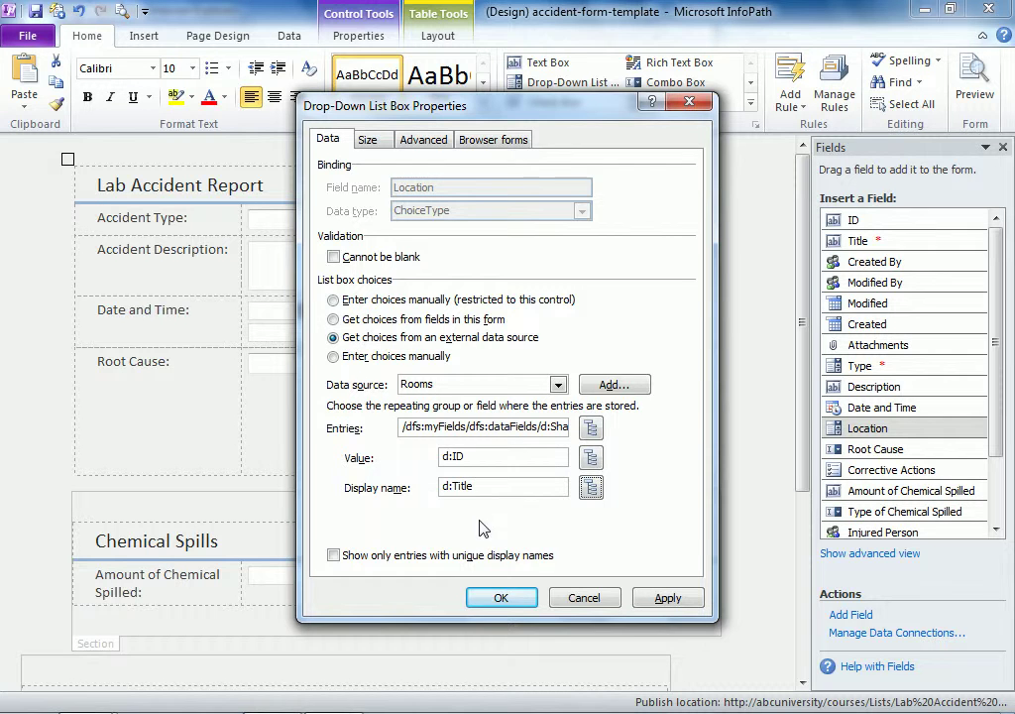
{"action": "left_click", "coordinate": [501, 597]}
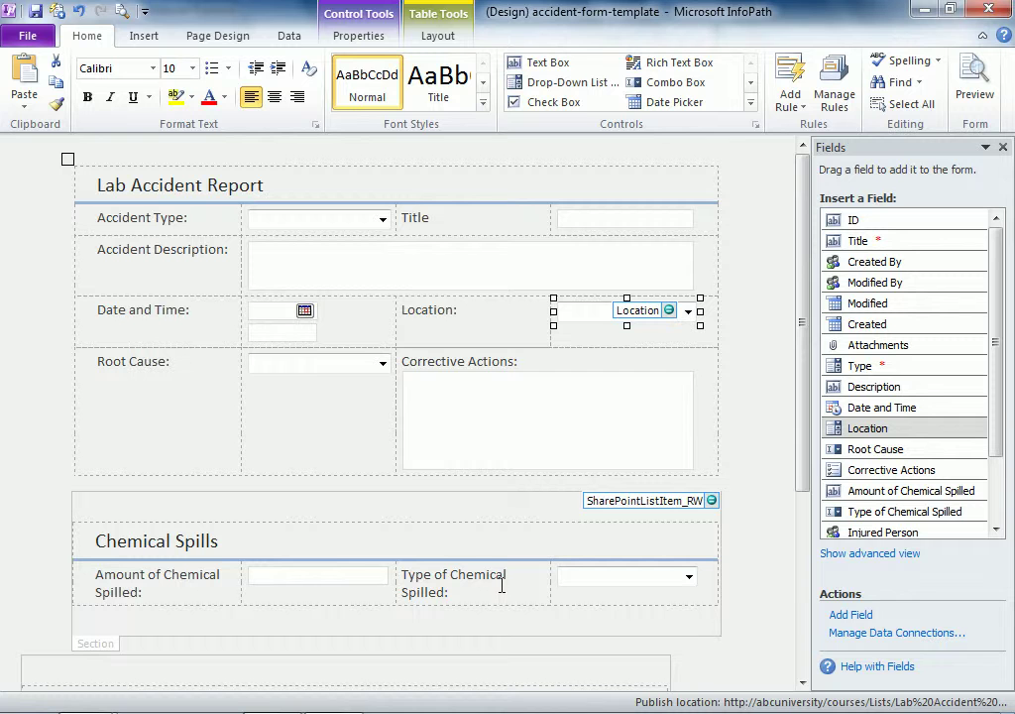
- Quick Publish the form template and open the Lab Accident Report list in the browser
{"action": "left_click", "coordinate": [28, 38]}
{"action": "left_click", "coordinate": [190, 206]}
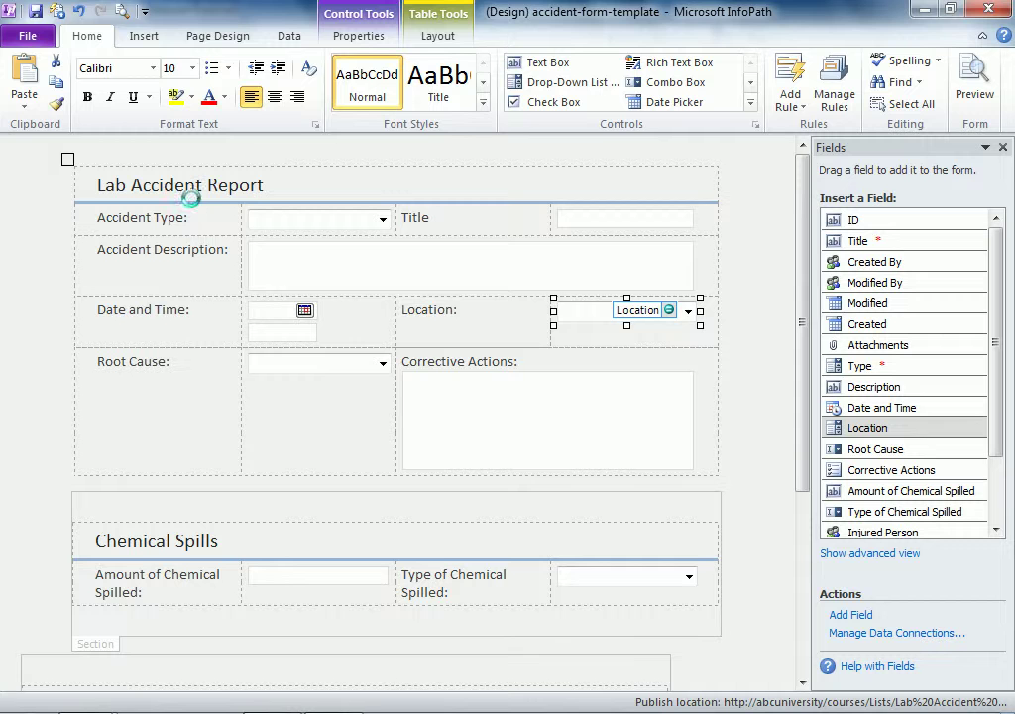
{"action": "left_click", "coordinate": [459, 364]}
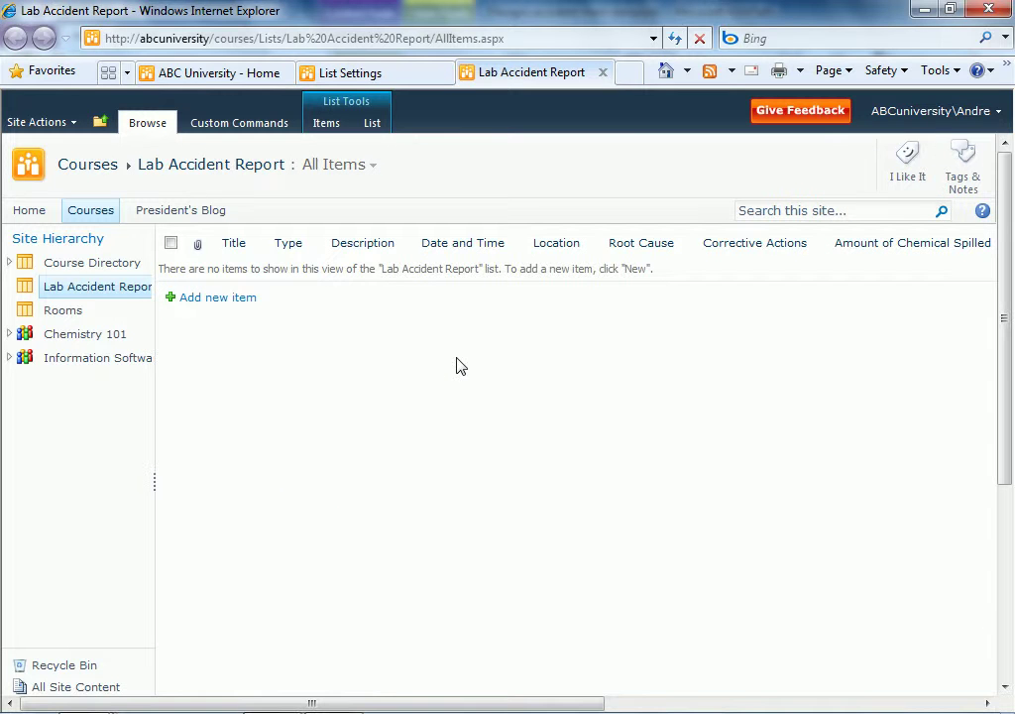
- Start a new Lab Accident Report item and view its Location choices: Bechtel 320, Beckman 126, Parsons 220
{"action": "left_click", "coordinate": [219, 298]}
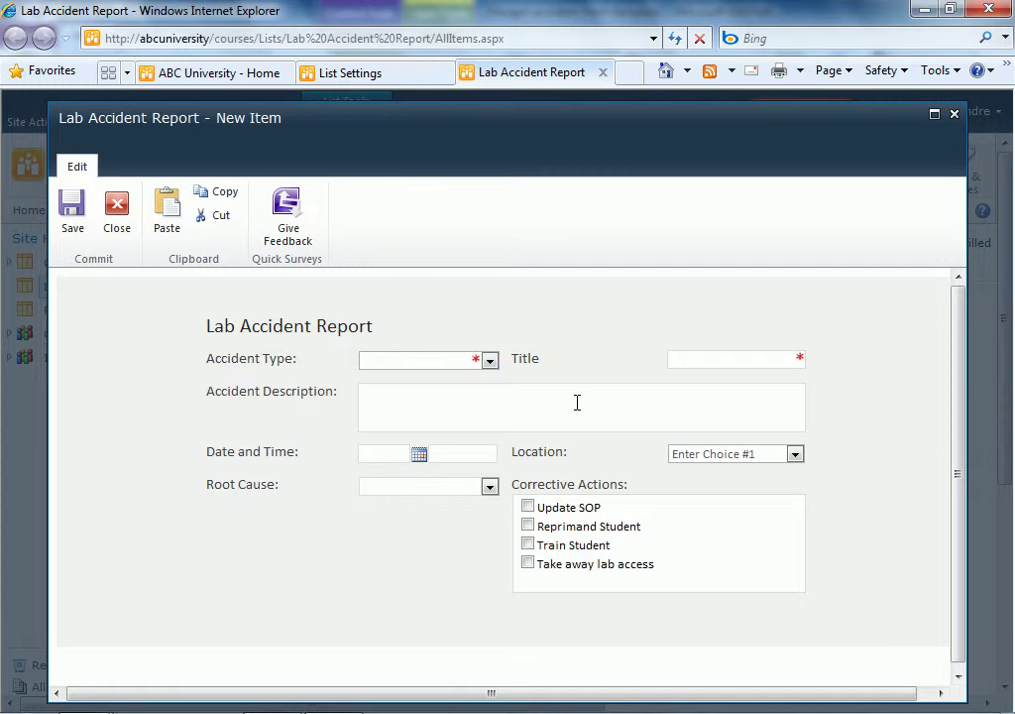
{"action": "left_click", "coordinate": [795, 454]}
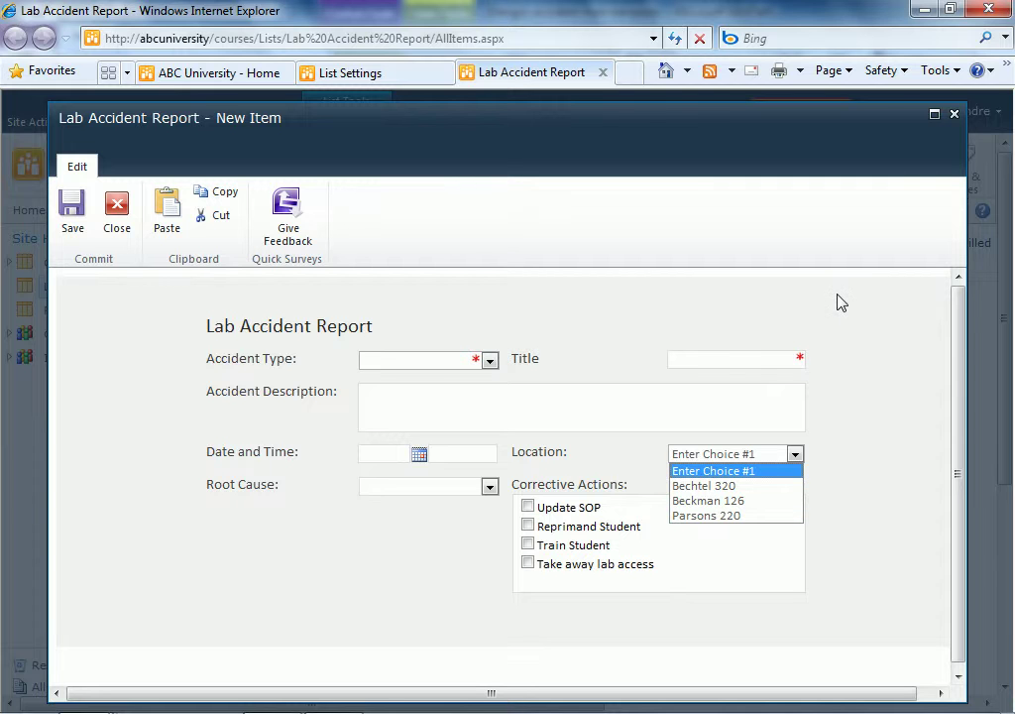
- Close the form and add a new Rooms list item titled 'another room'
{"action": "left_click", "coordinate": [953, 114]}
{"action": "left_click", "coordinate": [63, 312]}
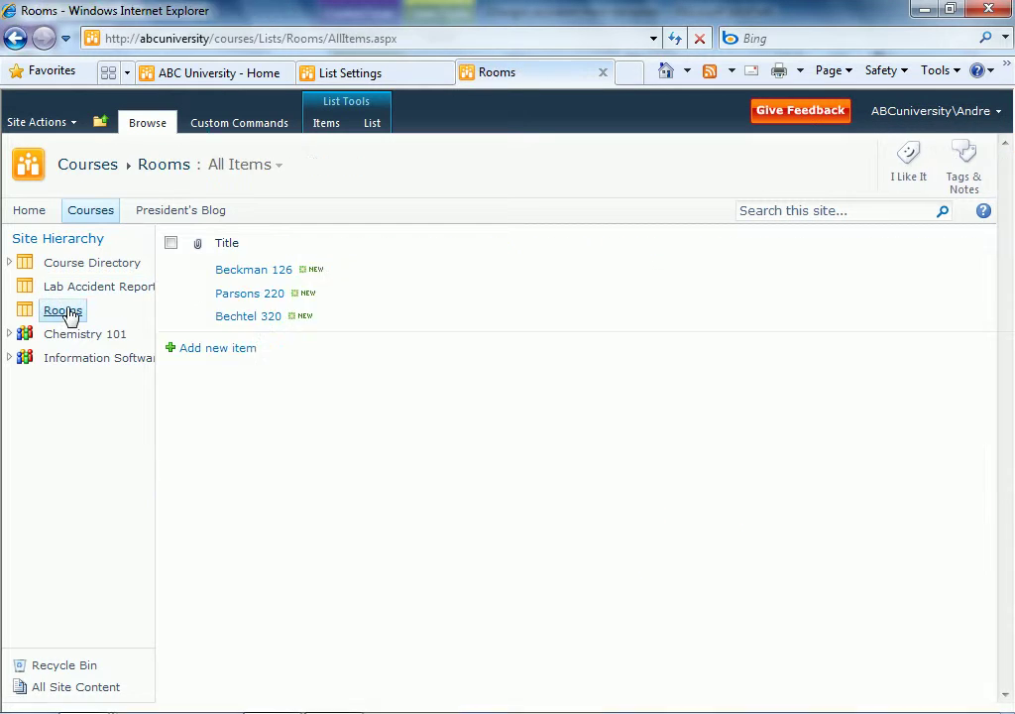
{"action": "left_click", "coordinate": [207, 350]}
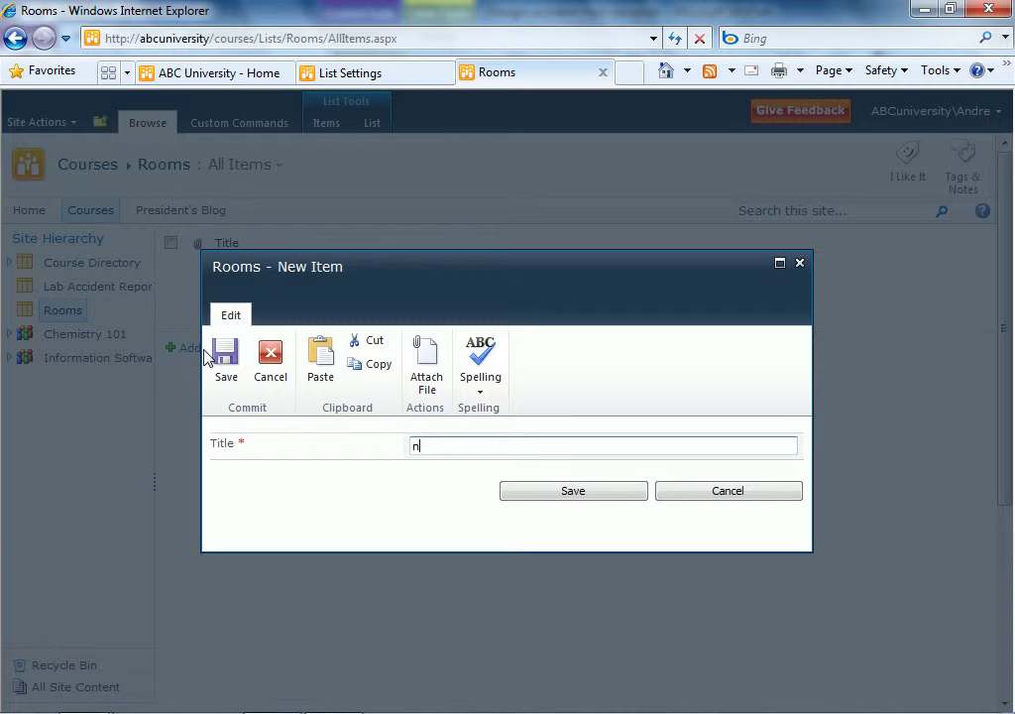
{"action": "type", "text": "another room"}
{"action": "left_click", "coordinate": [550, 492]}
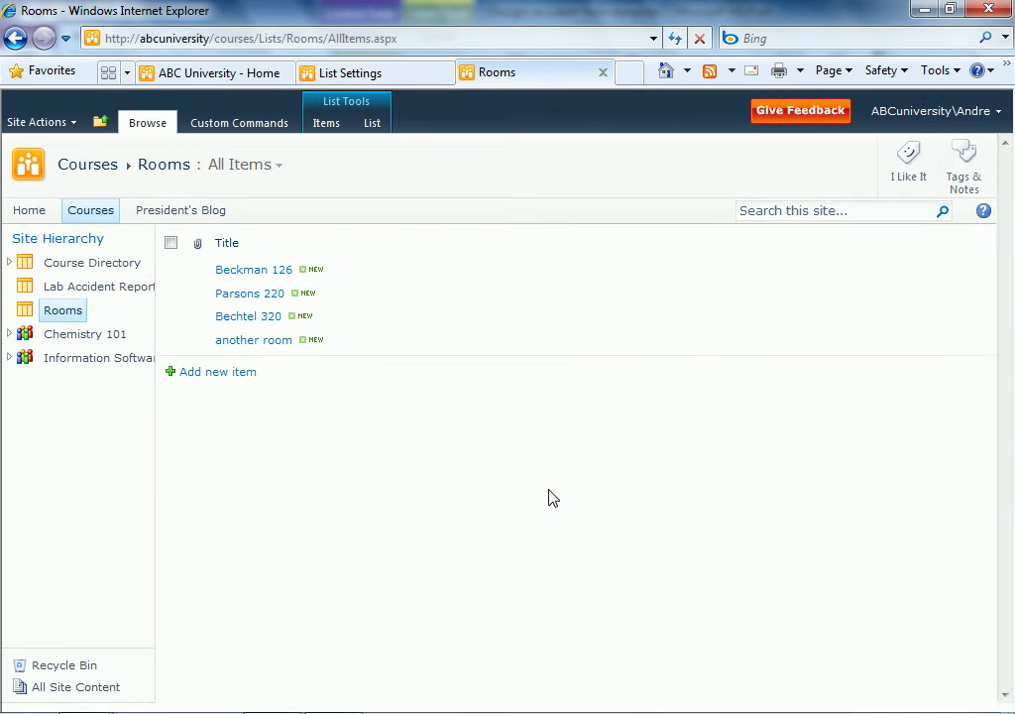
- Open a new Lab Accident Report item and check that 'another room' appears under Location
{"action": "left_click", "coordinate": [109, 290]}
{"action": "left_click", "coordinate": [198, 299]}
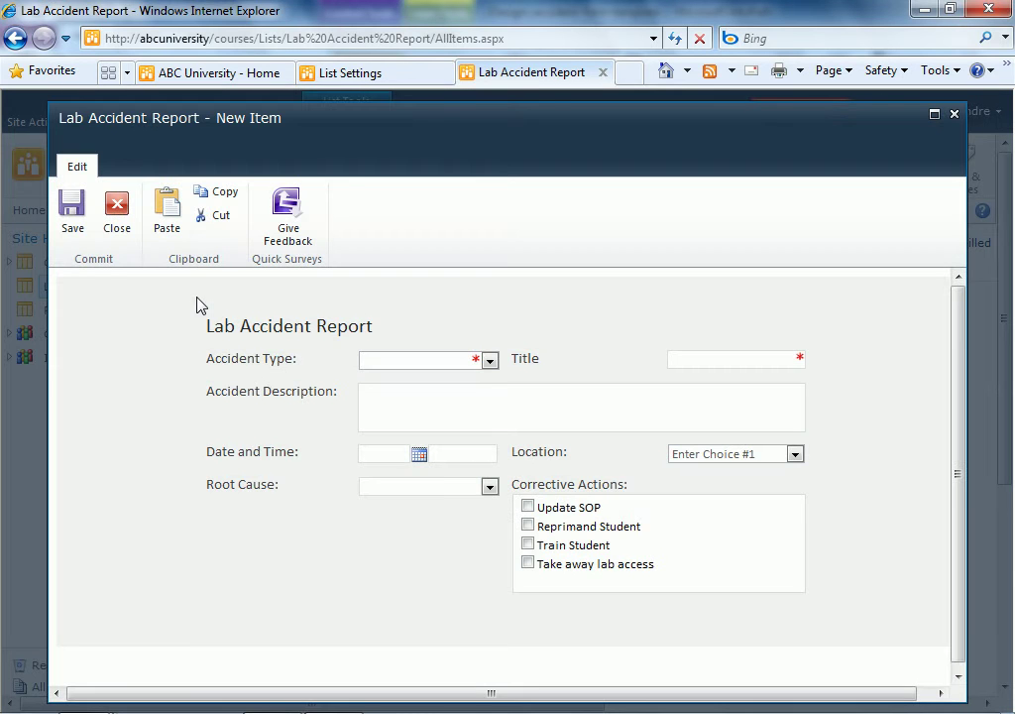
{"action": "left_click", "coordinate": [795, 455]}
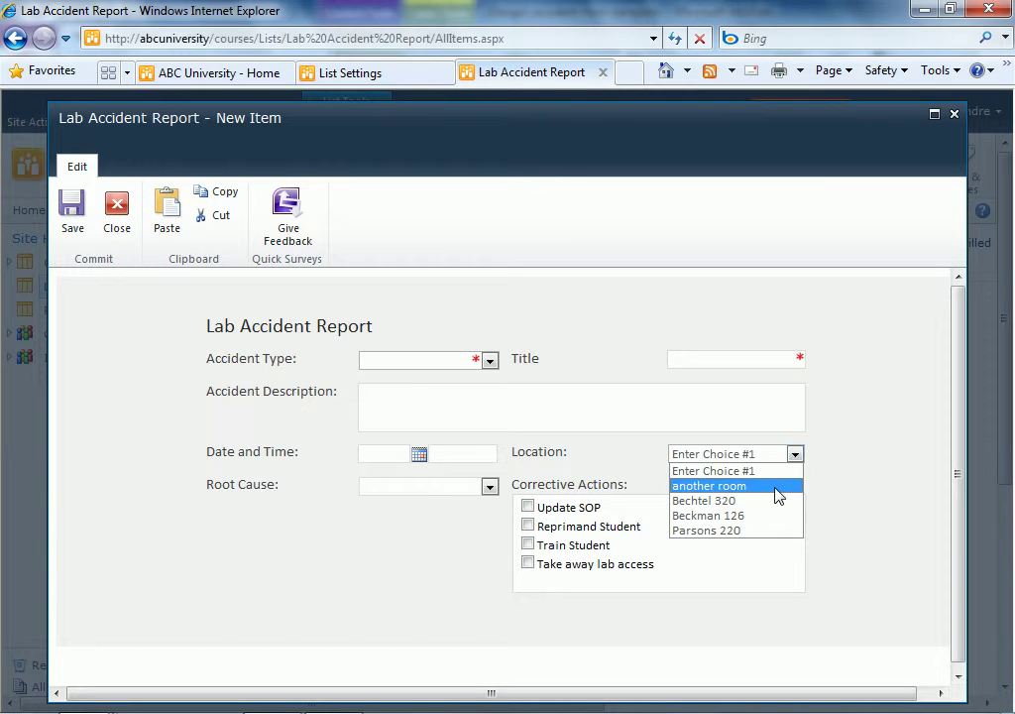